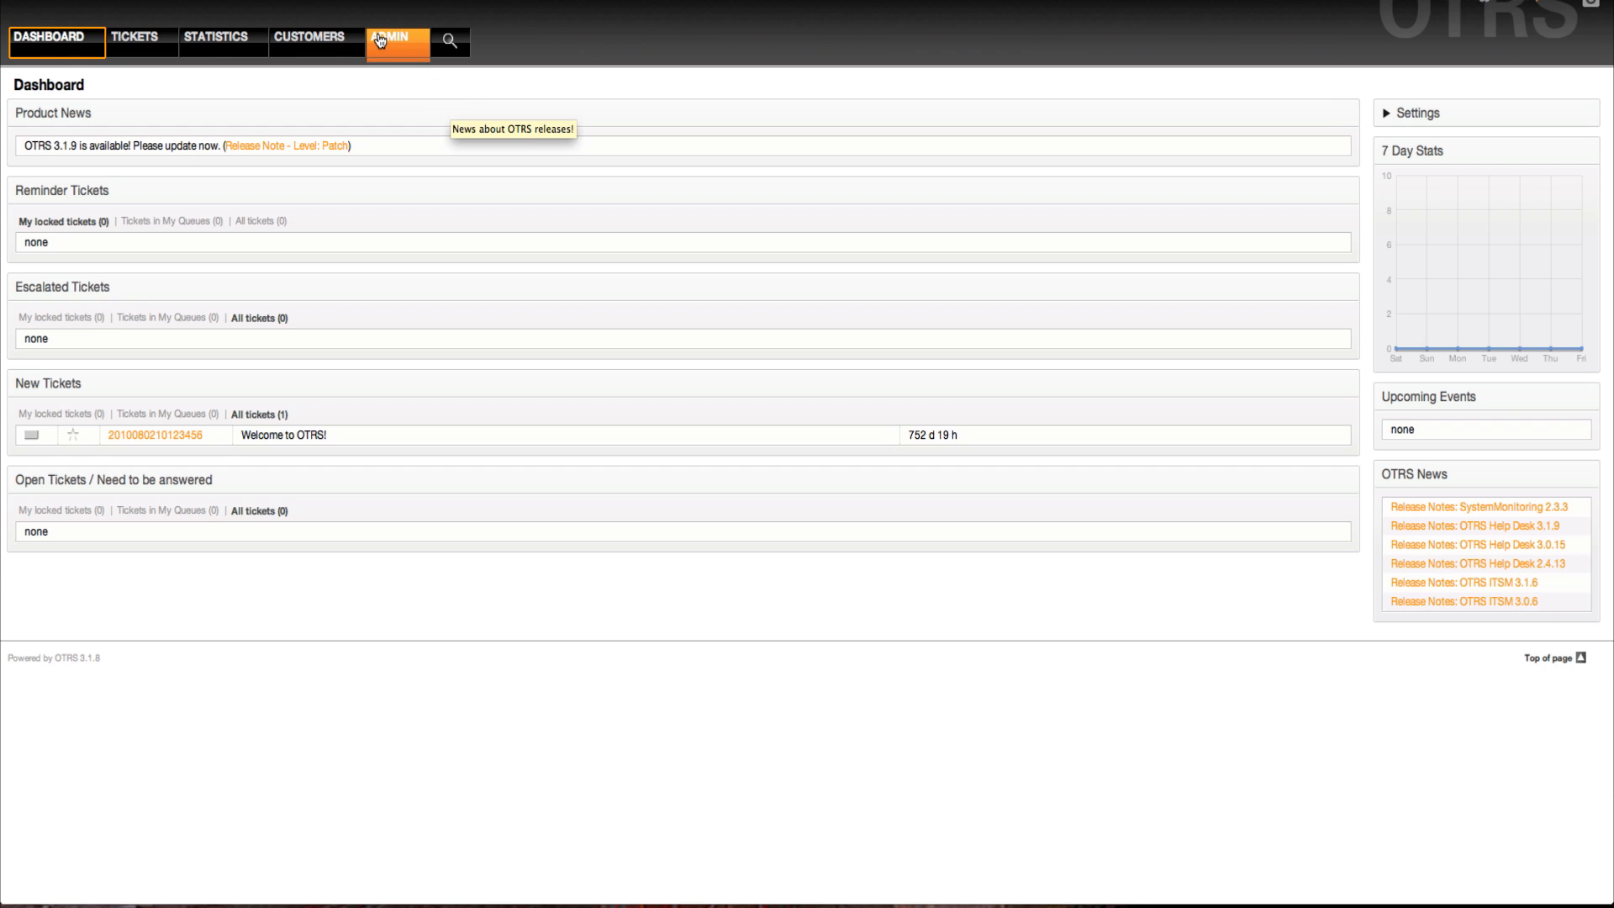
# Open the Postmaster queue for editing from the queue administration
pyautogui.click(381, 40)
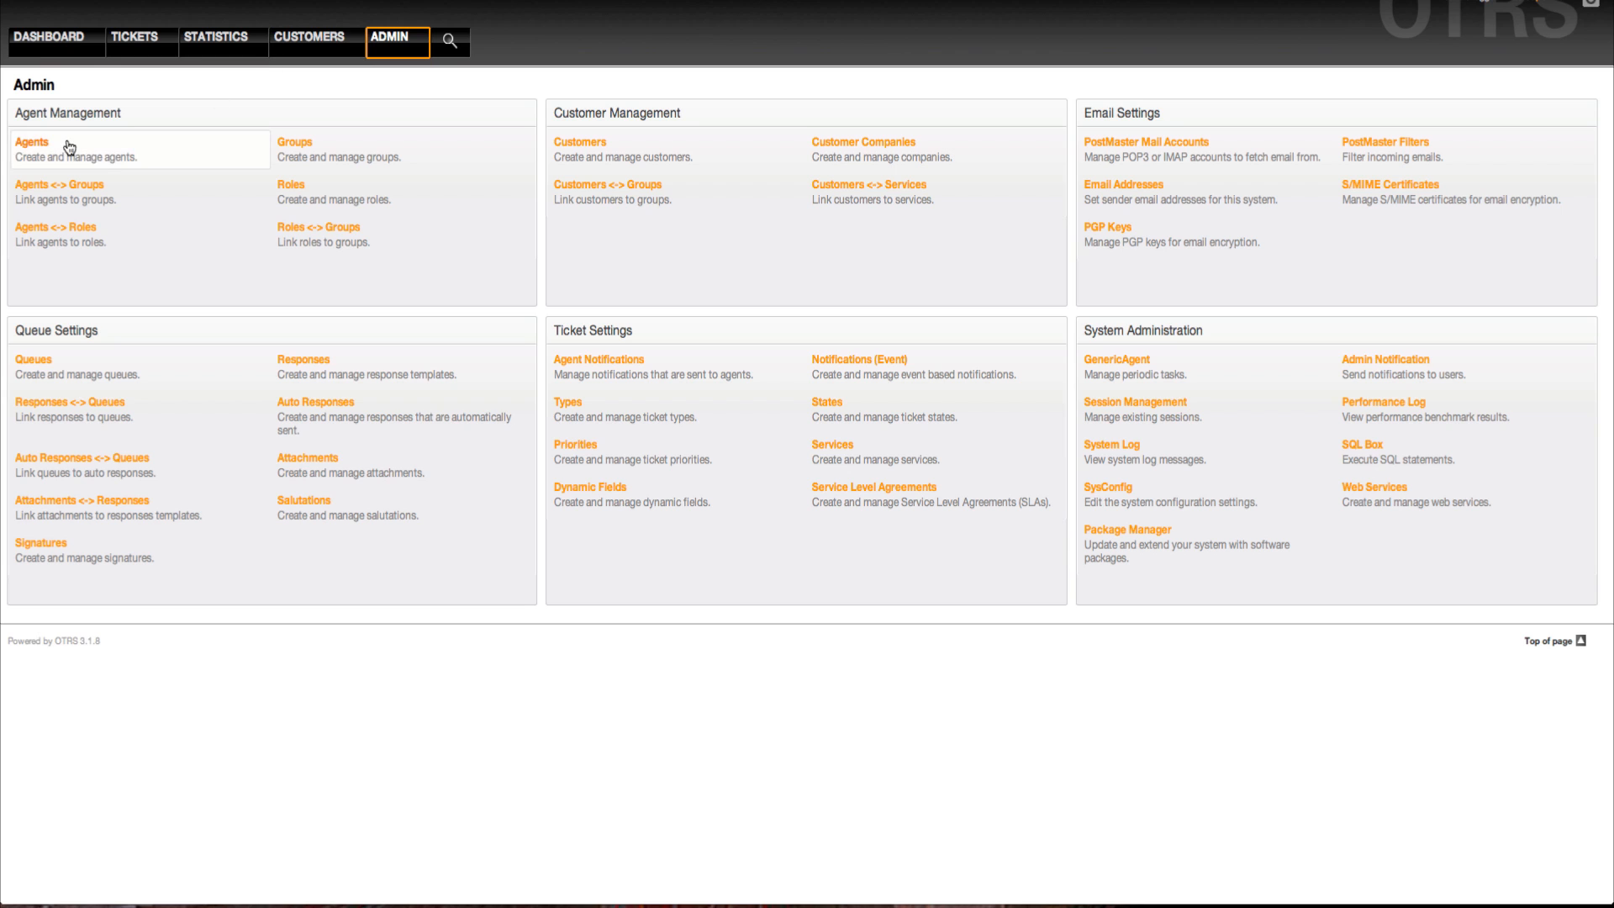
pyautogui.click(94, 363)
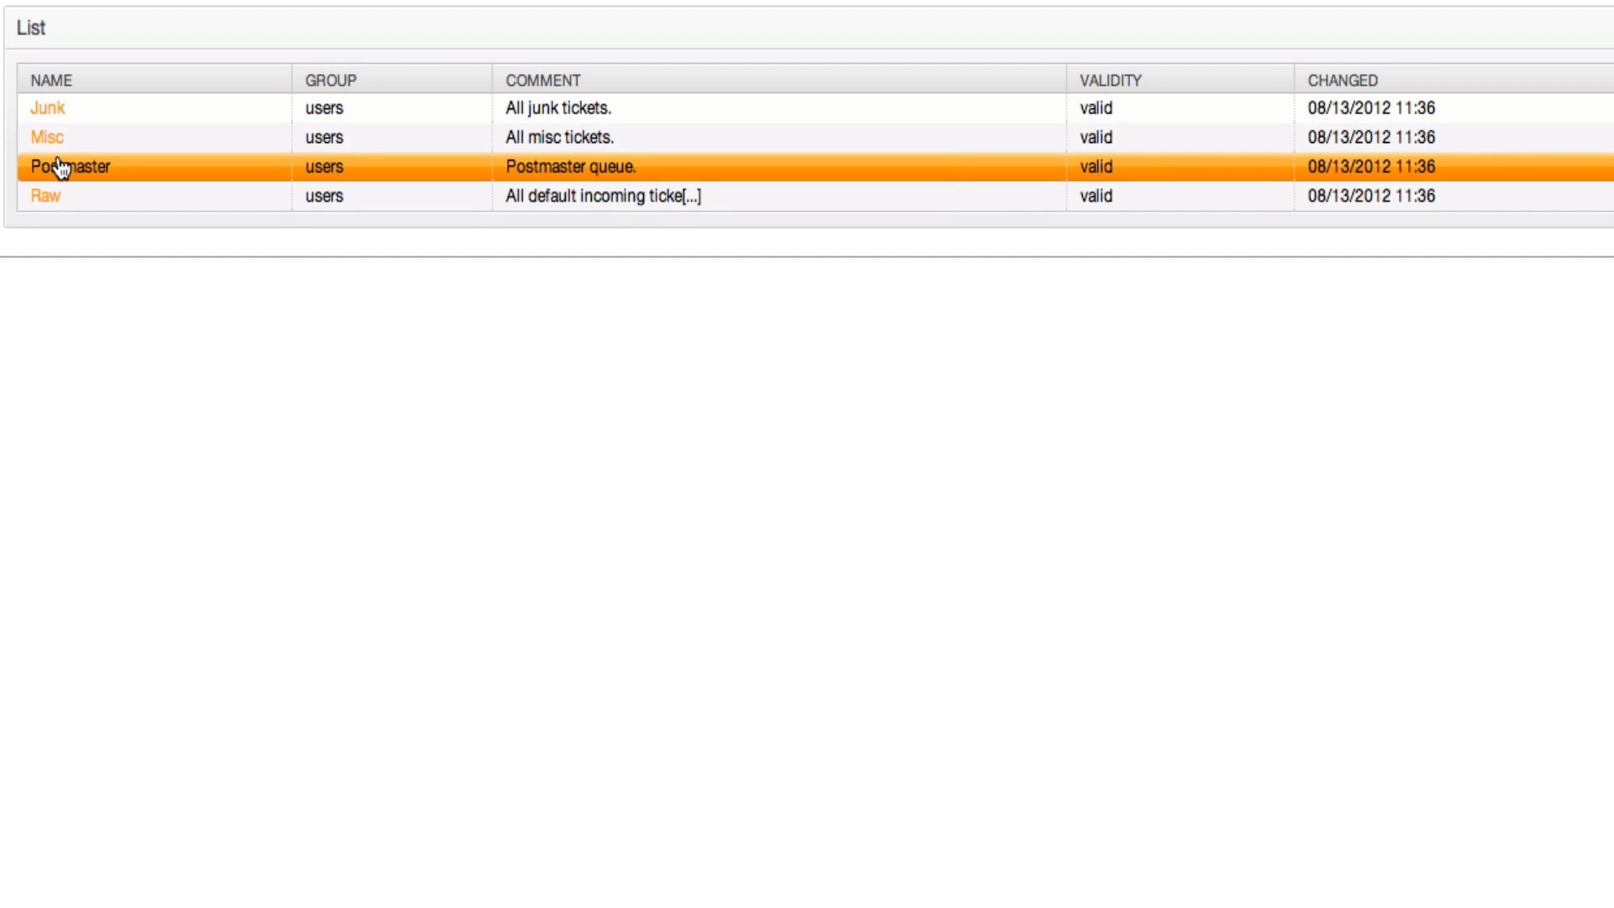
pyautogui.click(60, 168)
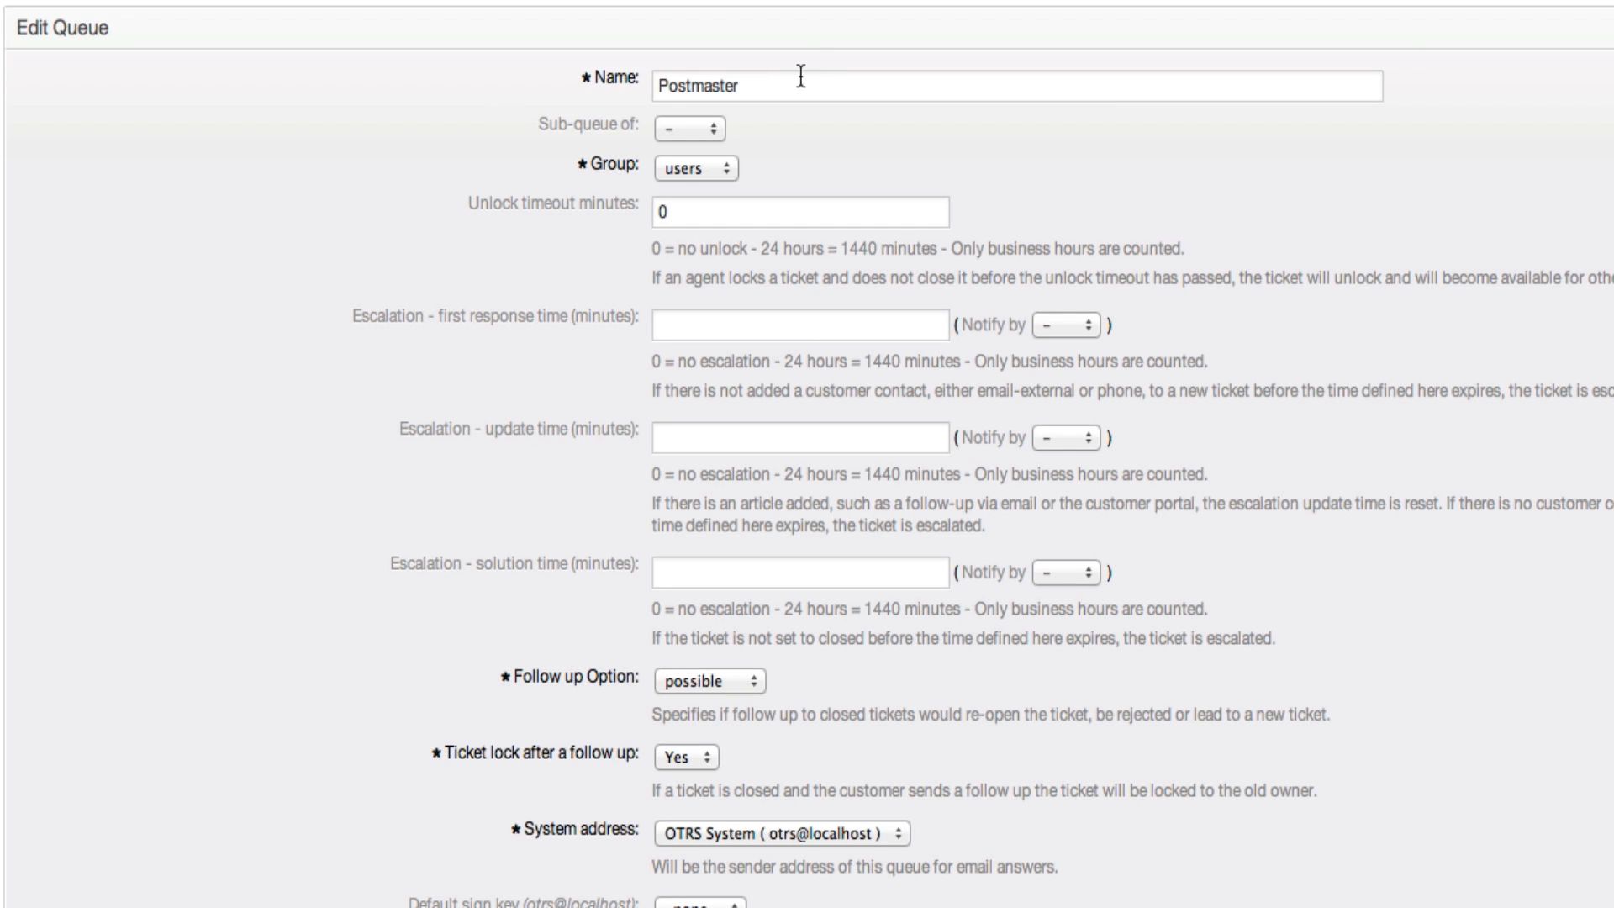
# Rename the Postmaster queue to SPOC
pyautogui.moveTo(801, 76); pyautogui.dragTo(574, 73)
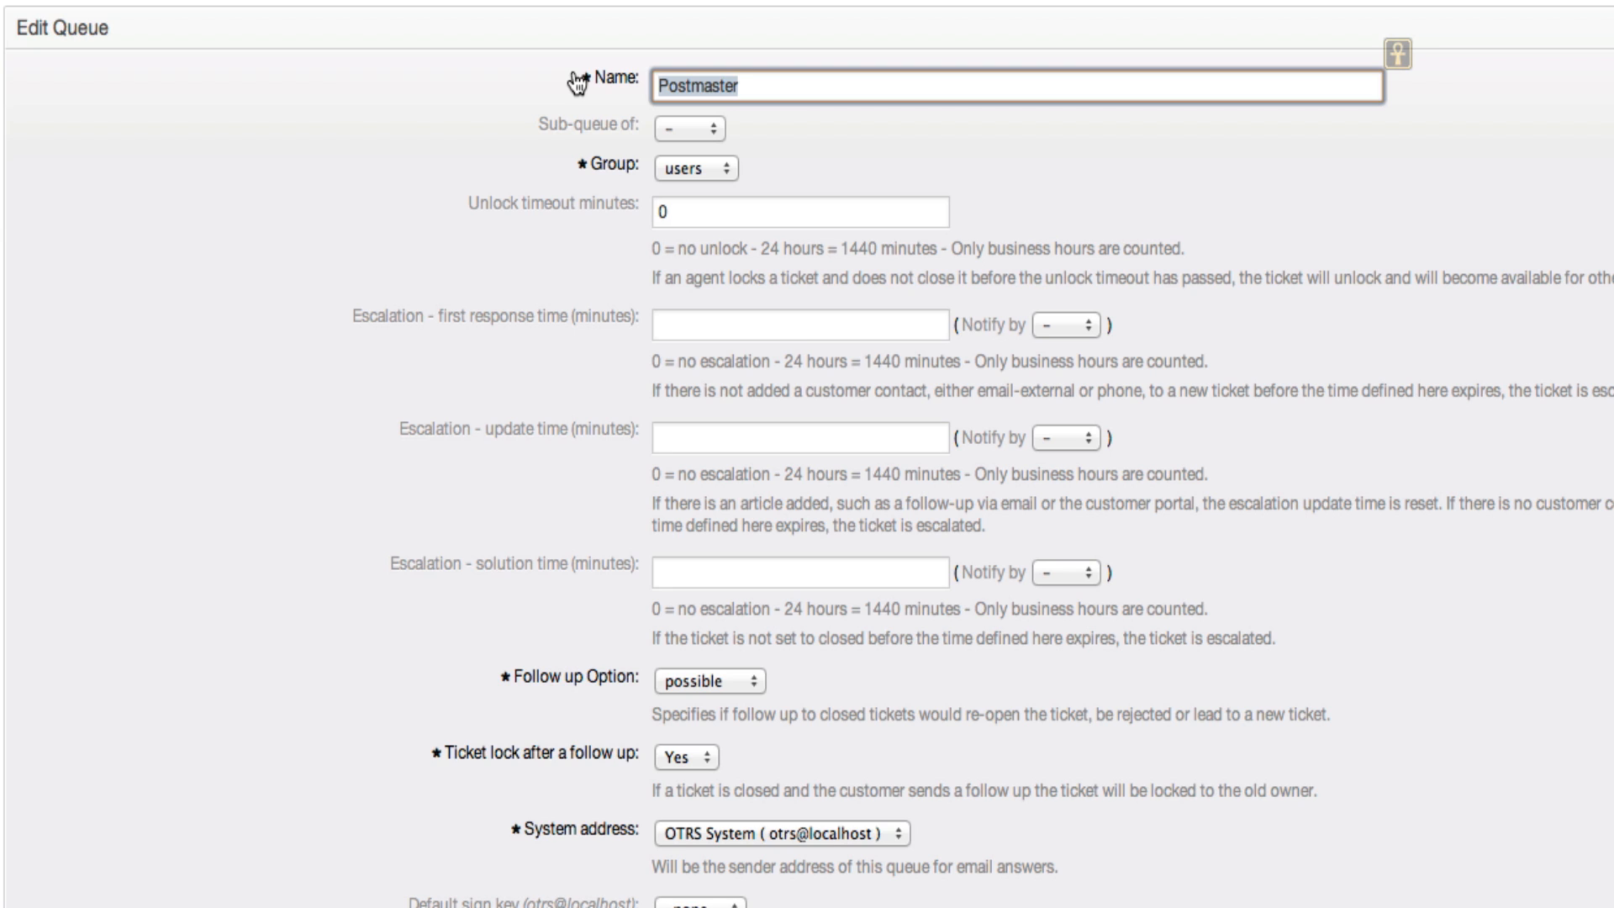
pyautogui.write('O')
pyautogui.press('BackSpace')
pyautogui.write('SPO')
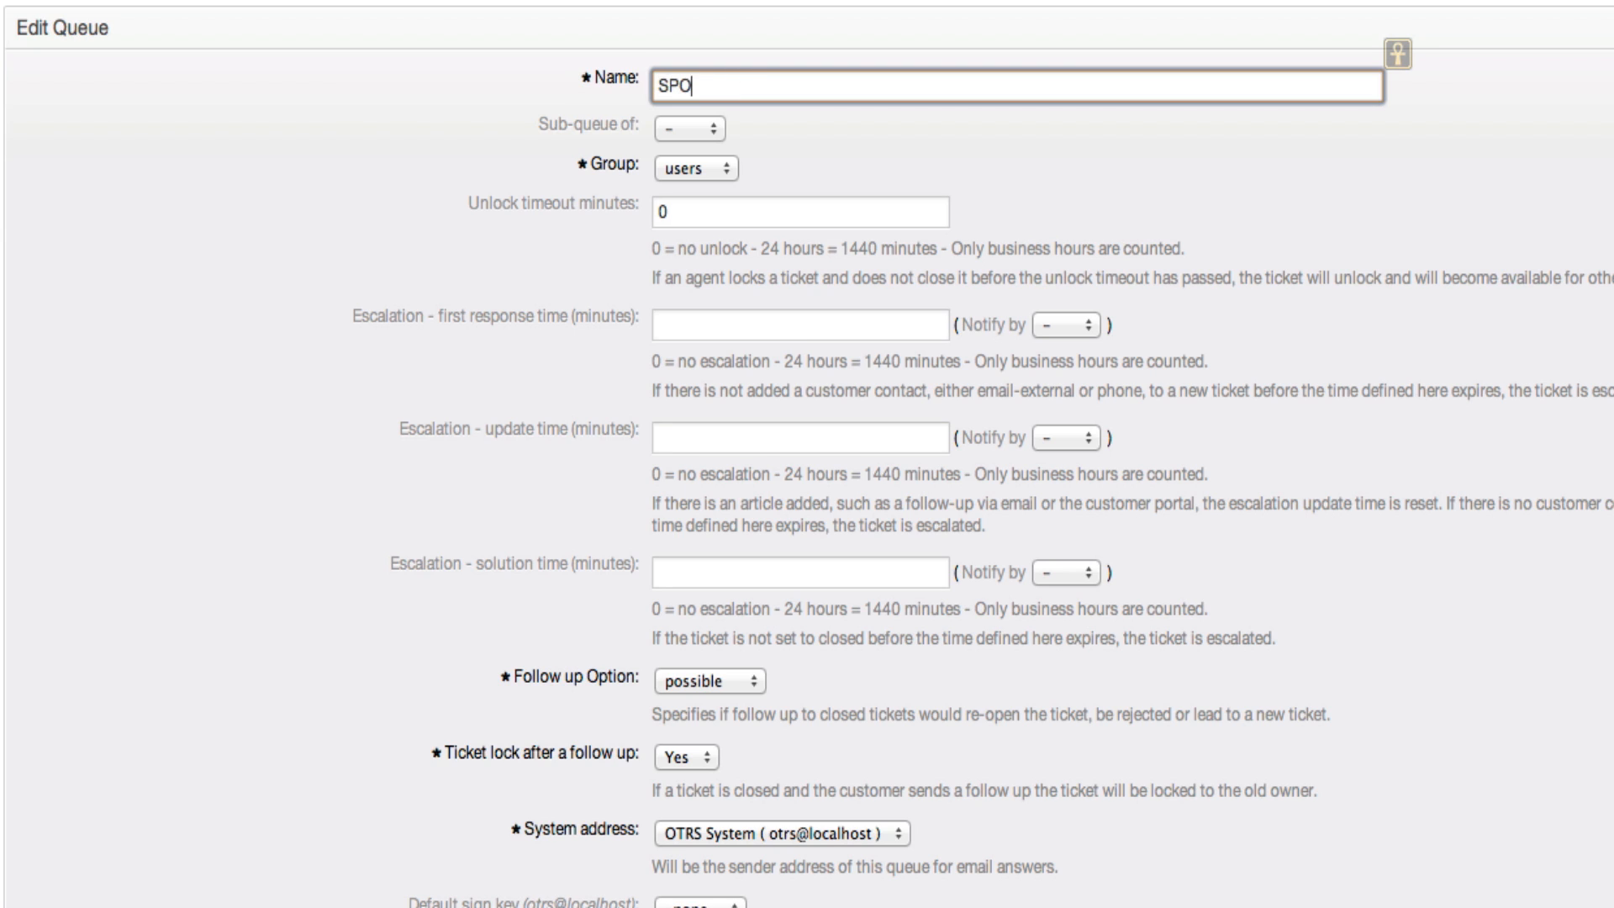
pyautogui.write('C')
pyautogui.doubleClick(713, 87)
# Set the queue's first response escalation time to 15 minutes
pyautogui.click(704, 216)
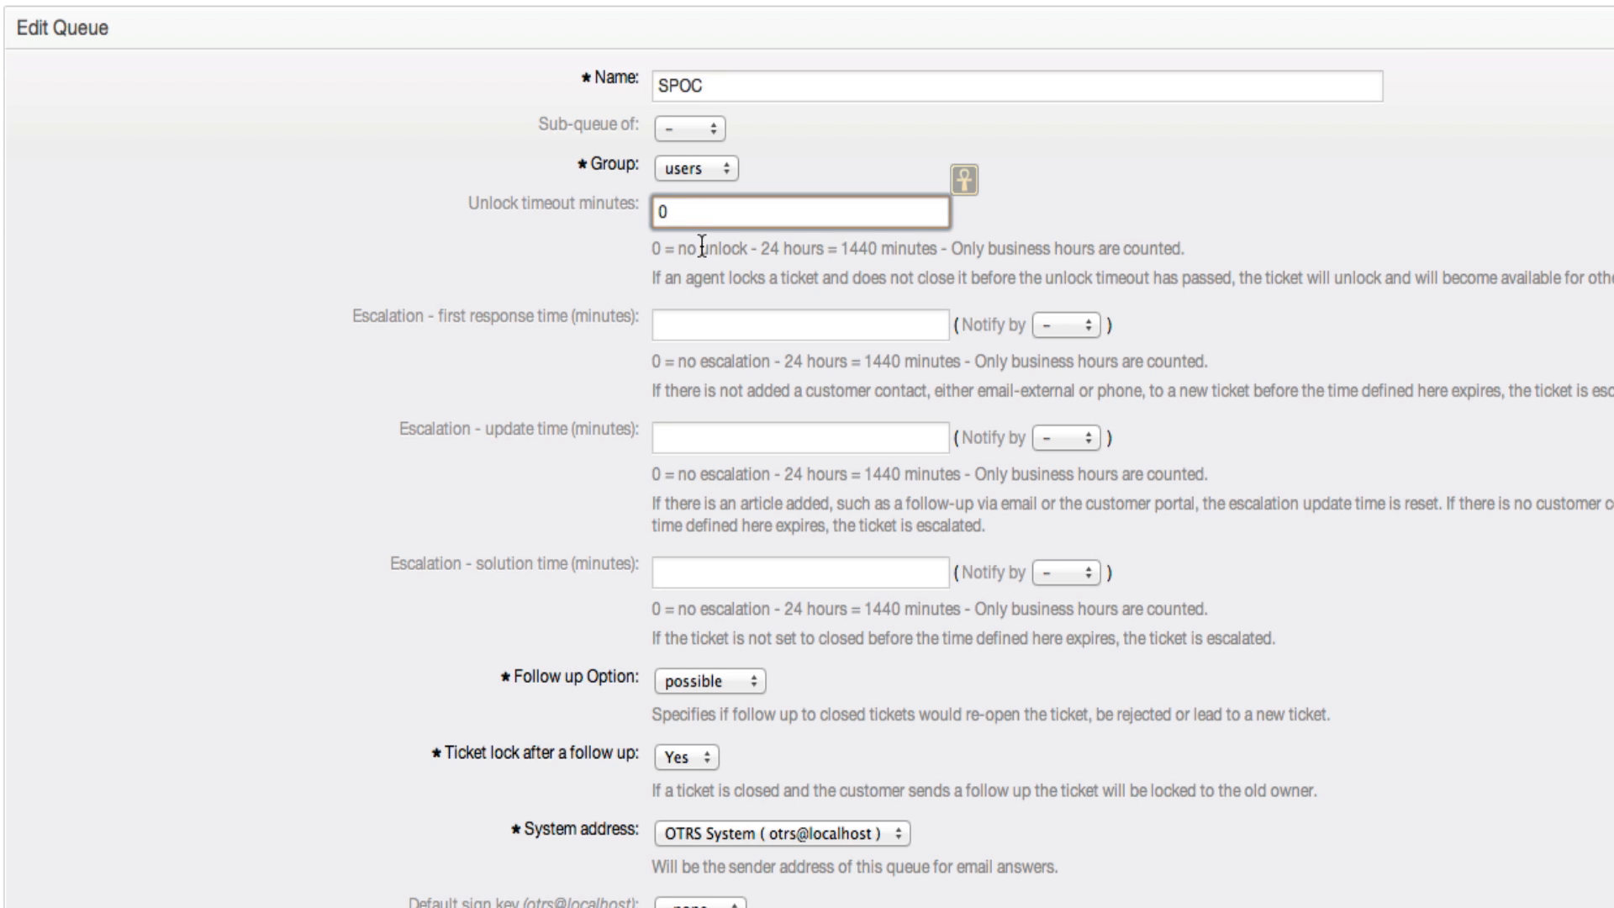
pyautogui.scroll(-3, 702, 243)
pyautogui.click(704, 187)
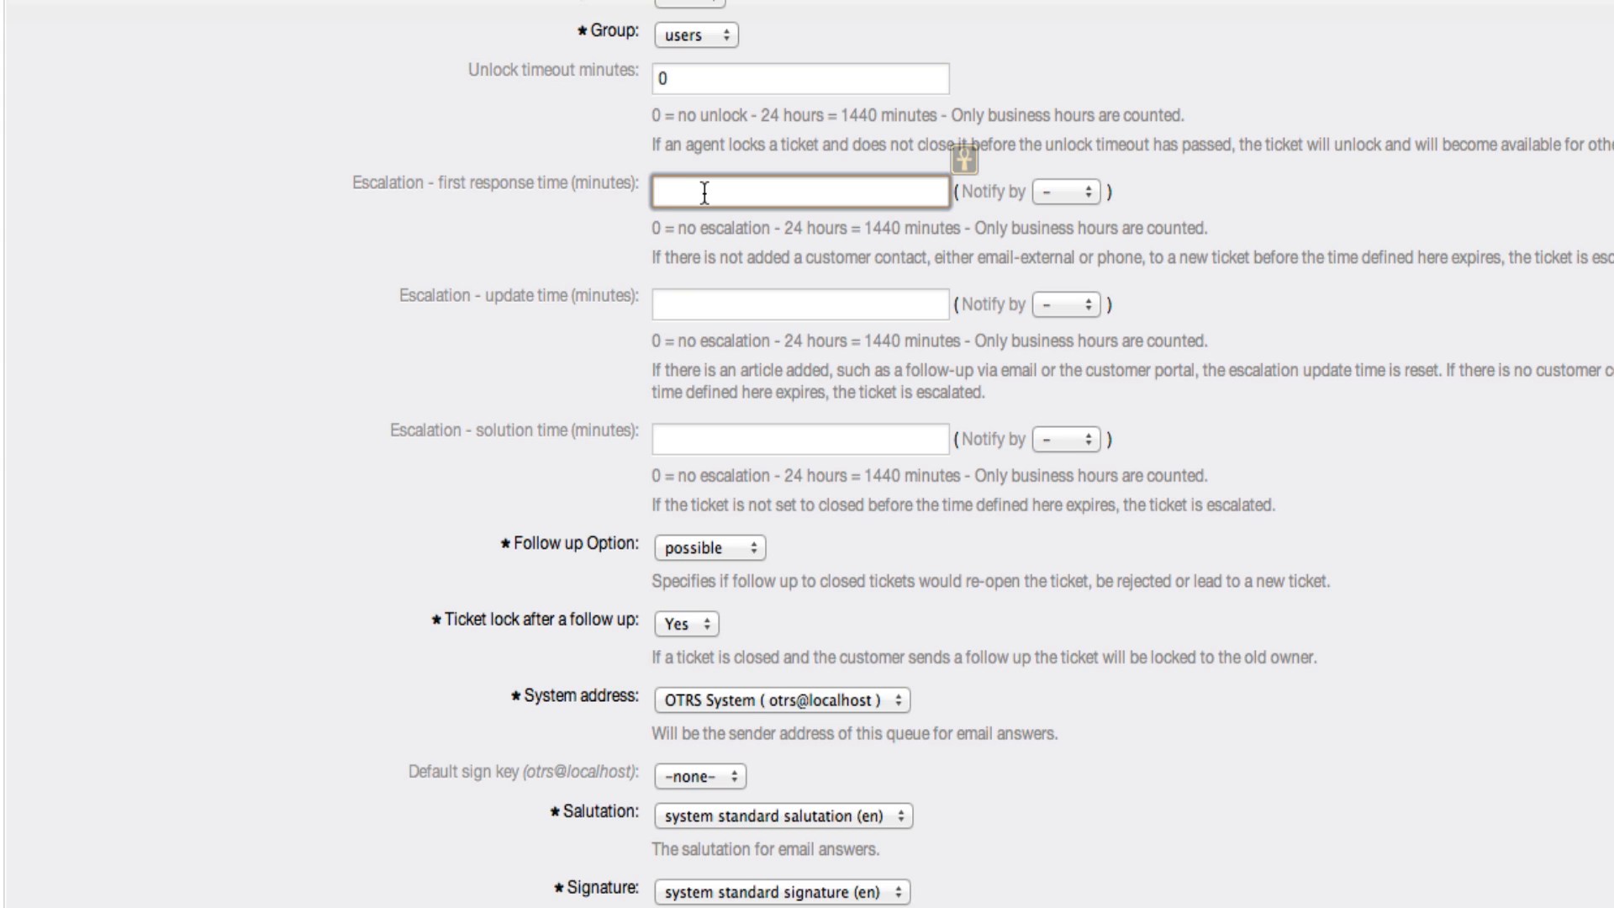
pyautogui.write('15')
# Set the queue's escalation update time to 2880 minutes
pyautogui.click(697, 303)
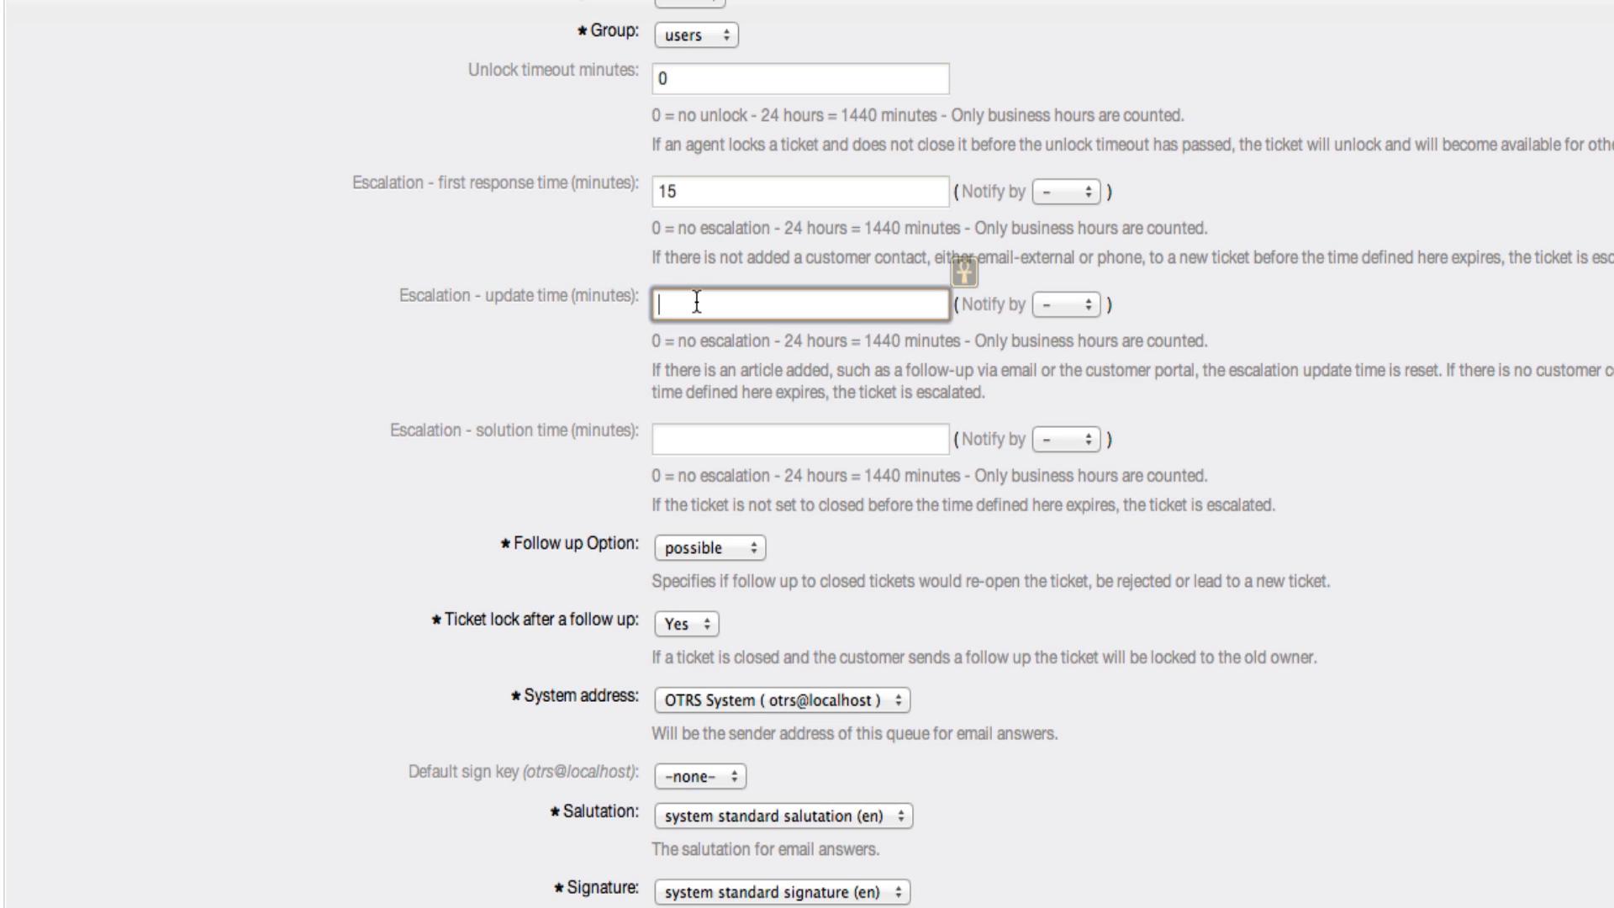
pyautogui.write('2440')
pyautogui.press('BackSpace')
pyautogui.press('BackSpace')
pyautogui.press('BackSpace')
pyautogui.write('880')
pyautogui.click(696, 436)
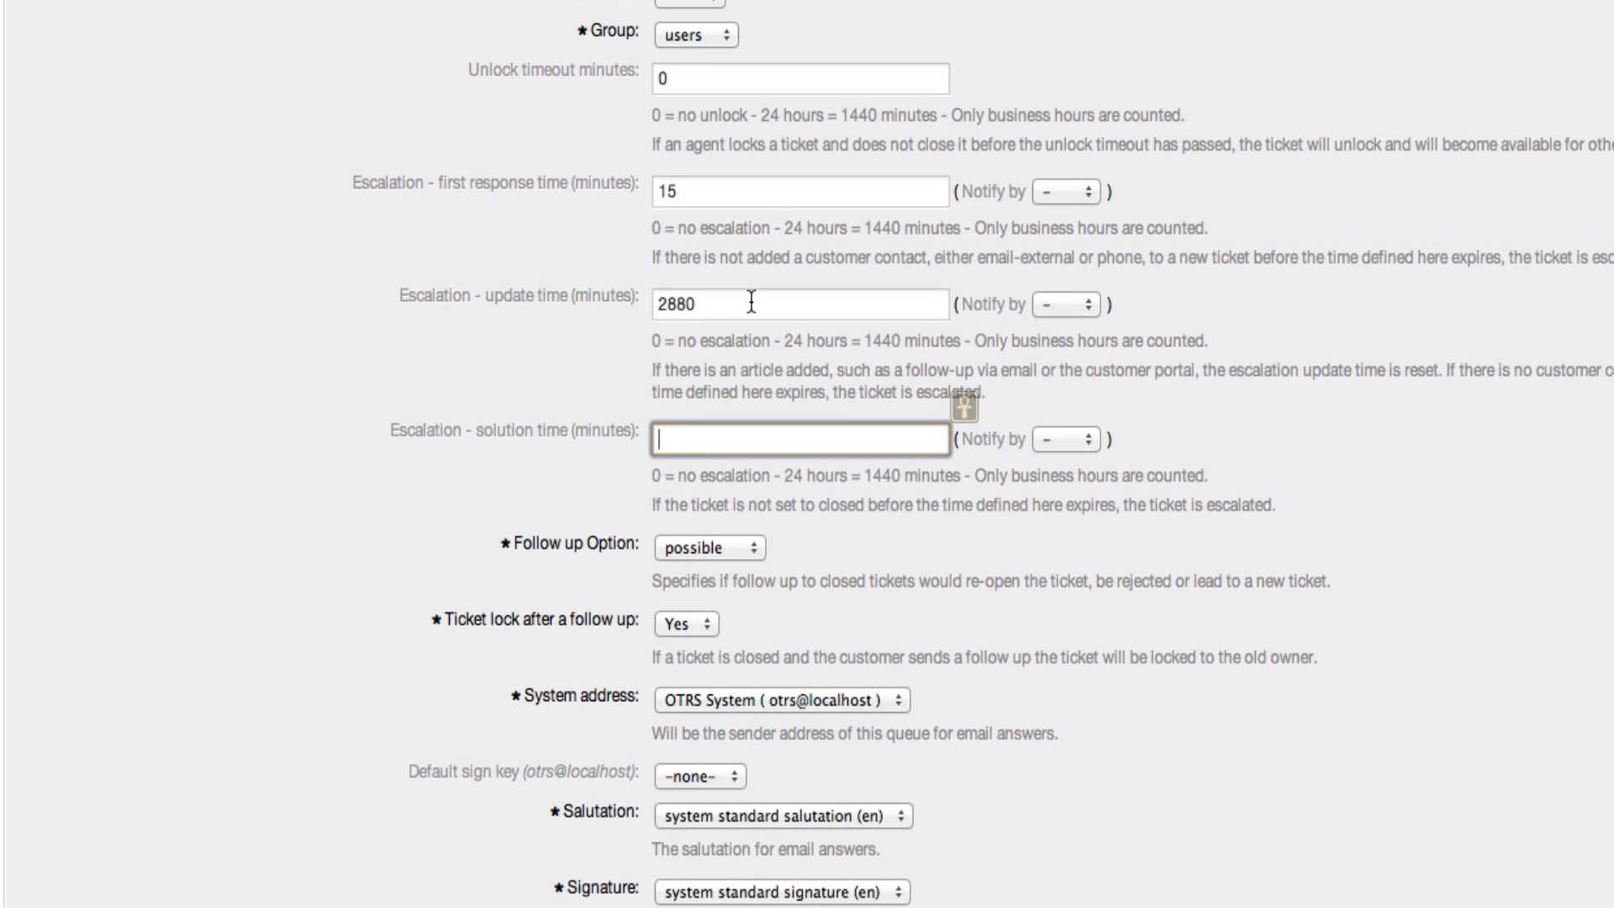
pyautogui.click(752, 303)
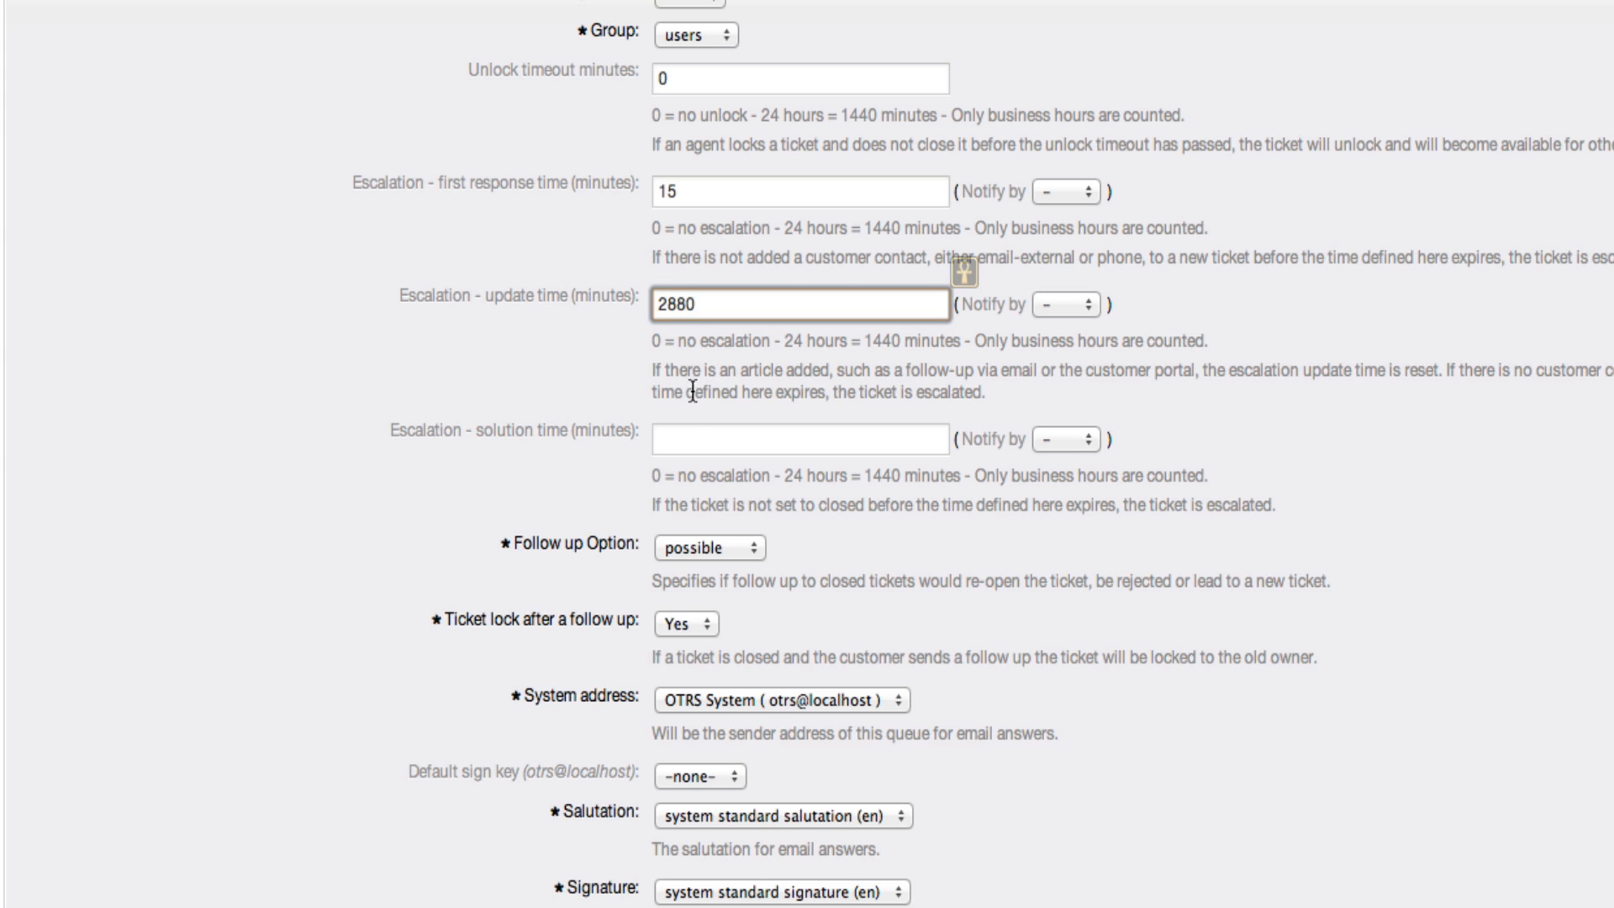
pyautogui.click(690, 440)
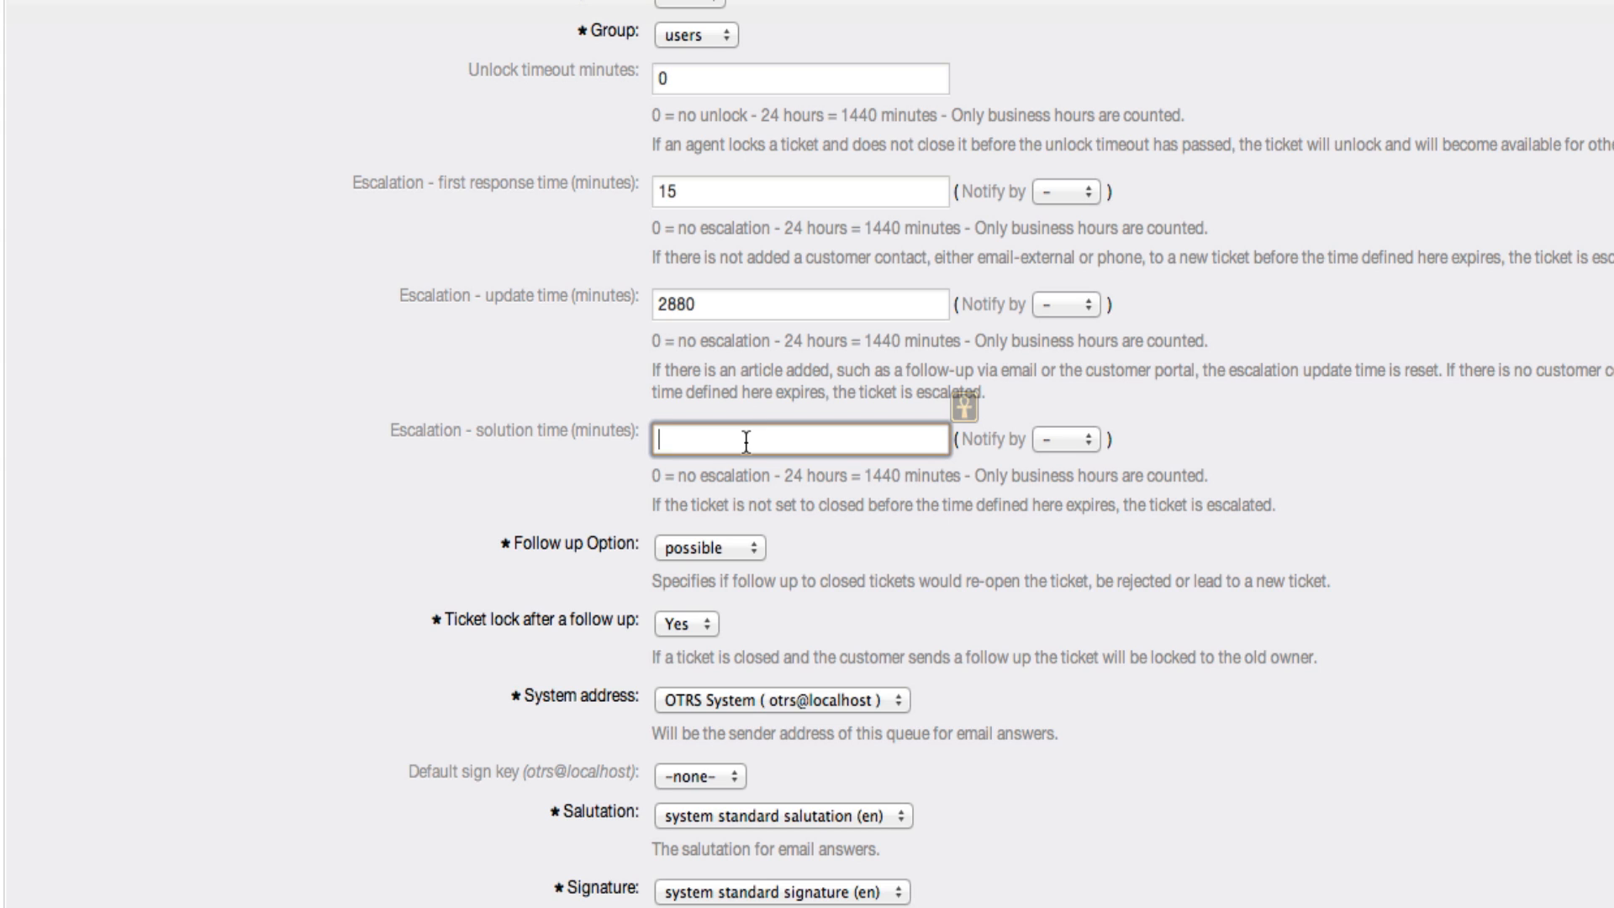
# Set the escalation update time to 1440 minutes and the escalation solution time to 4320 minutes
pyautogui.hotkey('shift', 'Tab')
pyautogui.hotkey('shift', 'Tab')
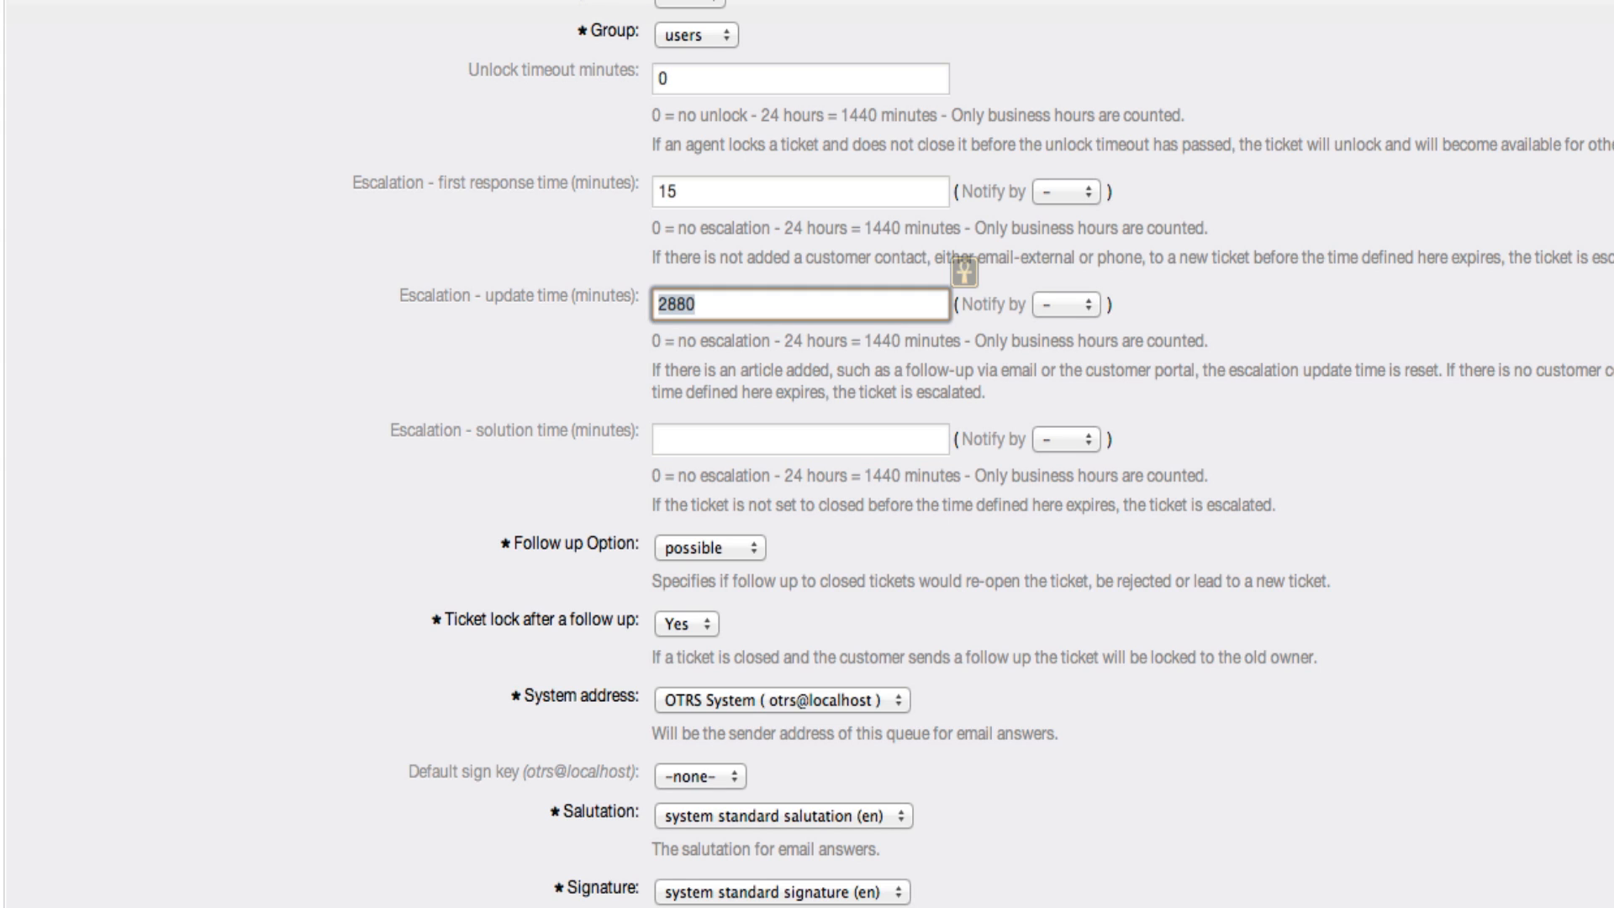
pyautogui.write('1440')
pyautogui.press('Tab')
pyautogui.press('Tab')
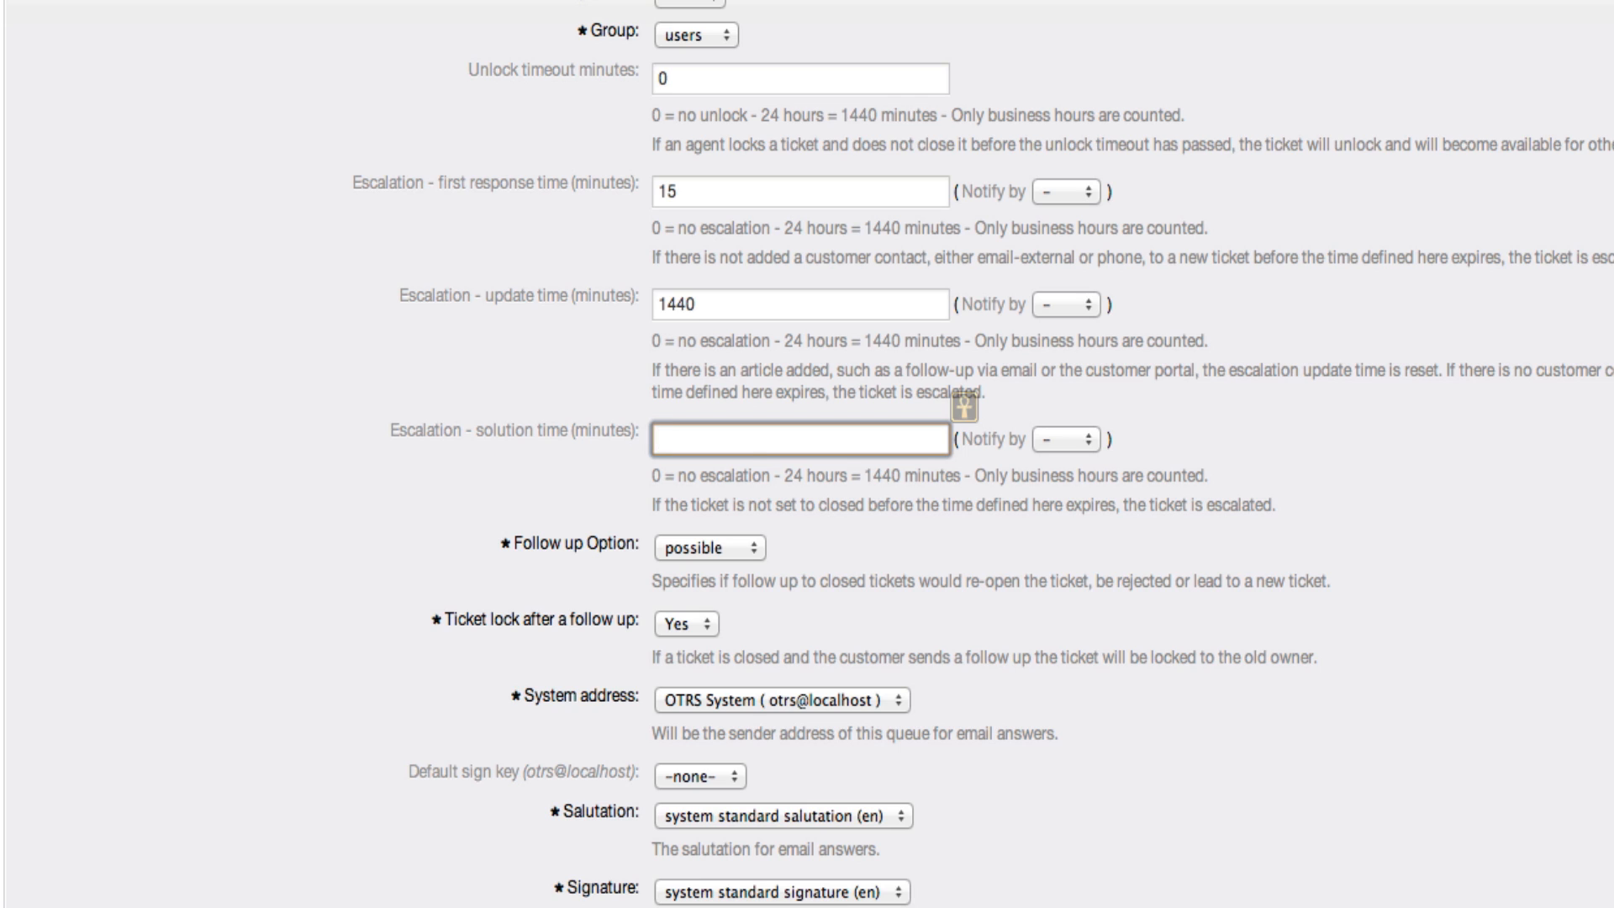
pyautogui.write('4320')
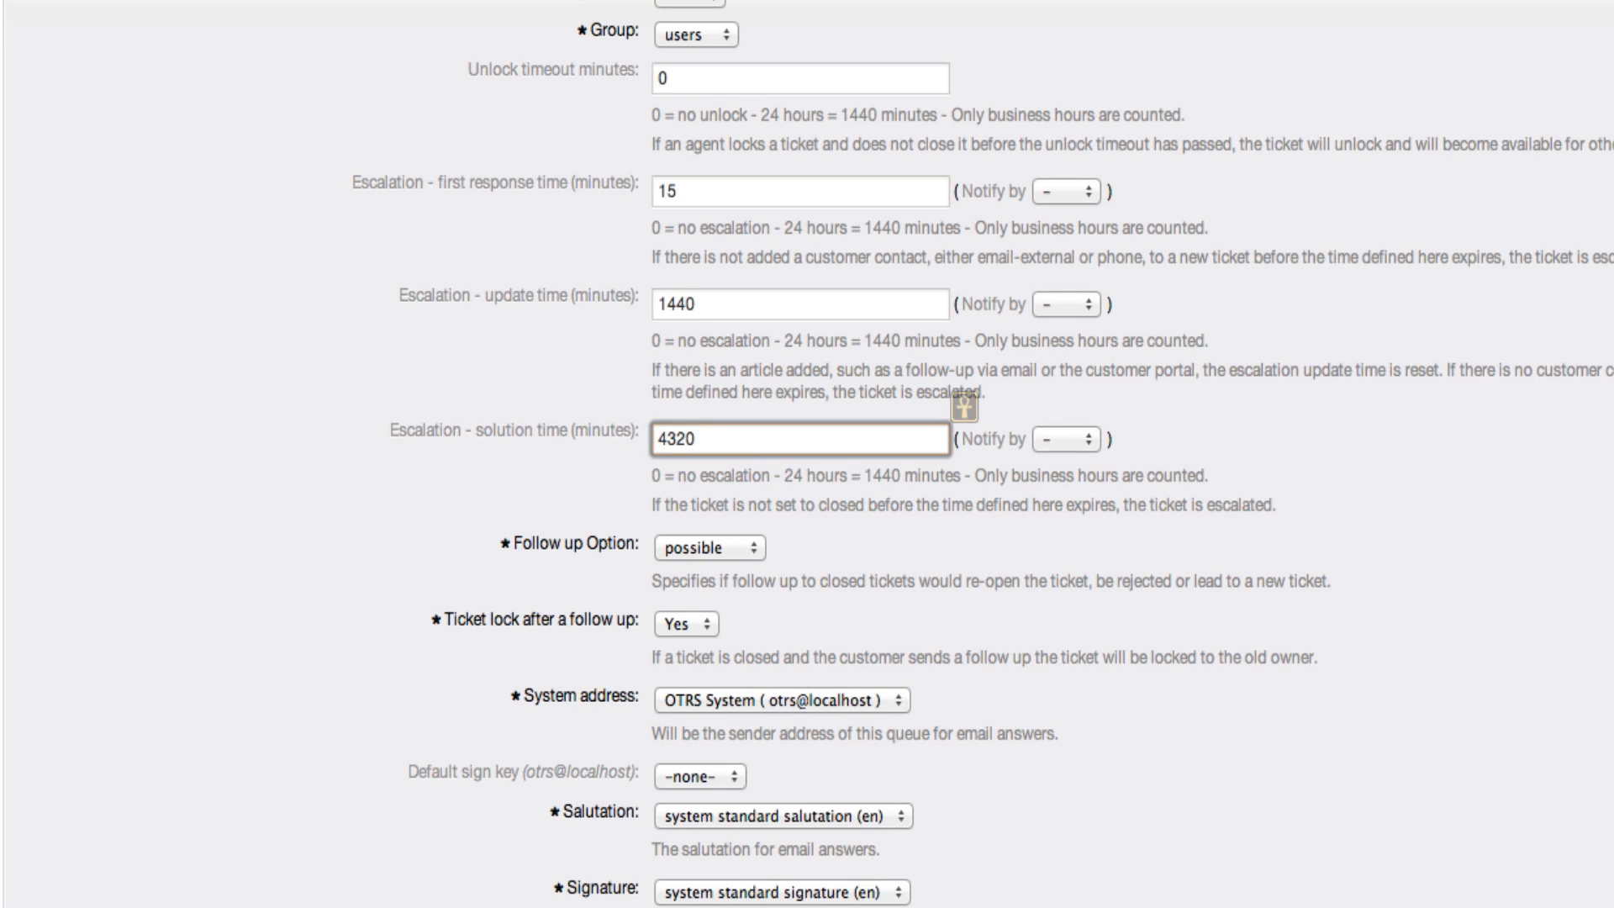
pyautogui.click(722, 193)
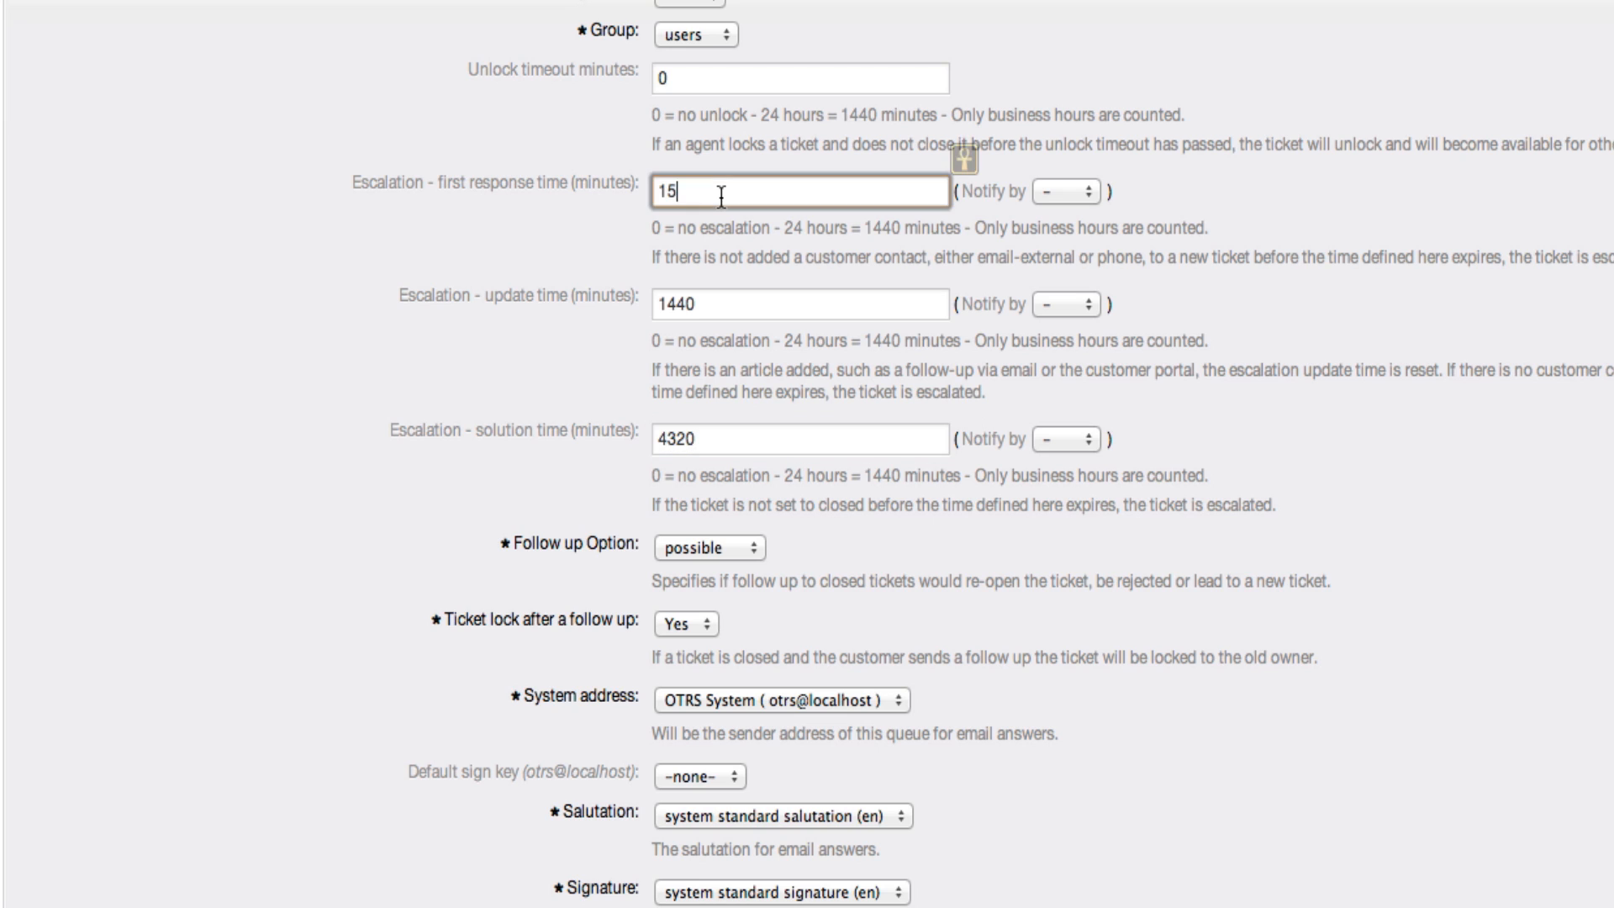
pyautogui.click(728, 442)
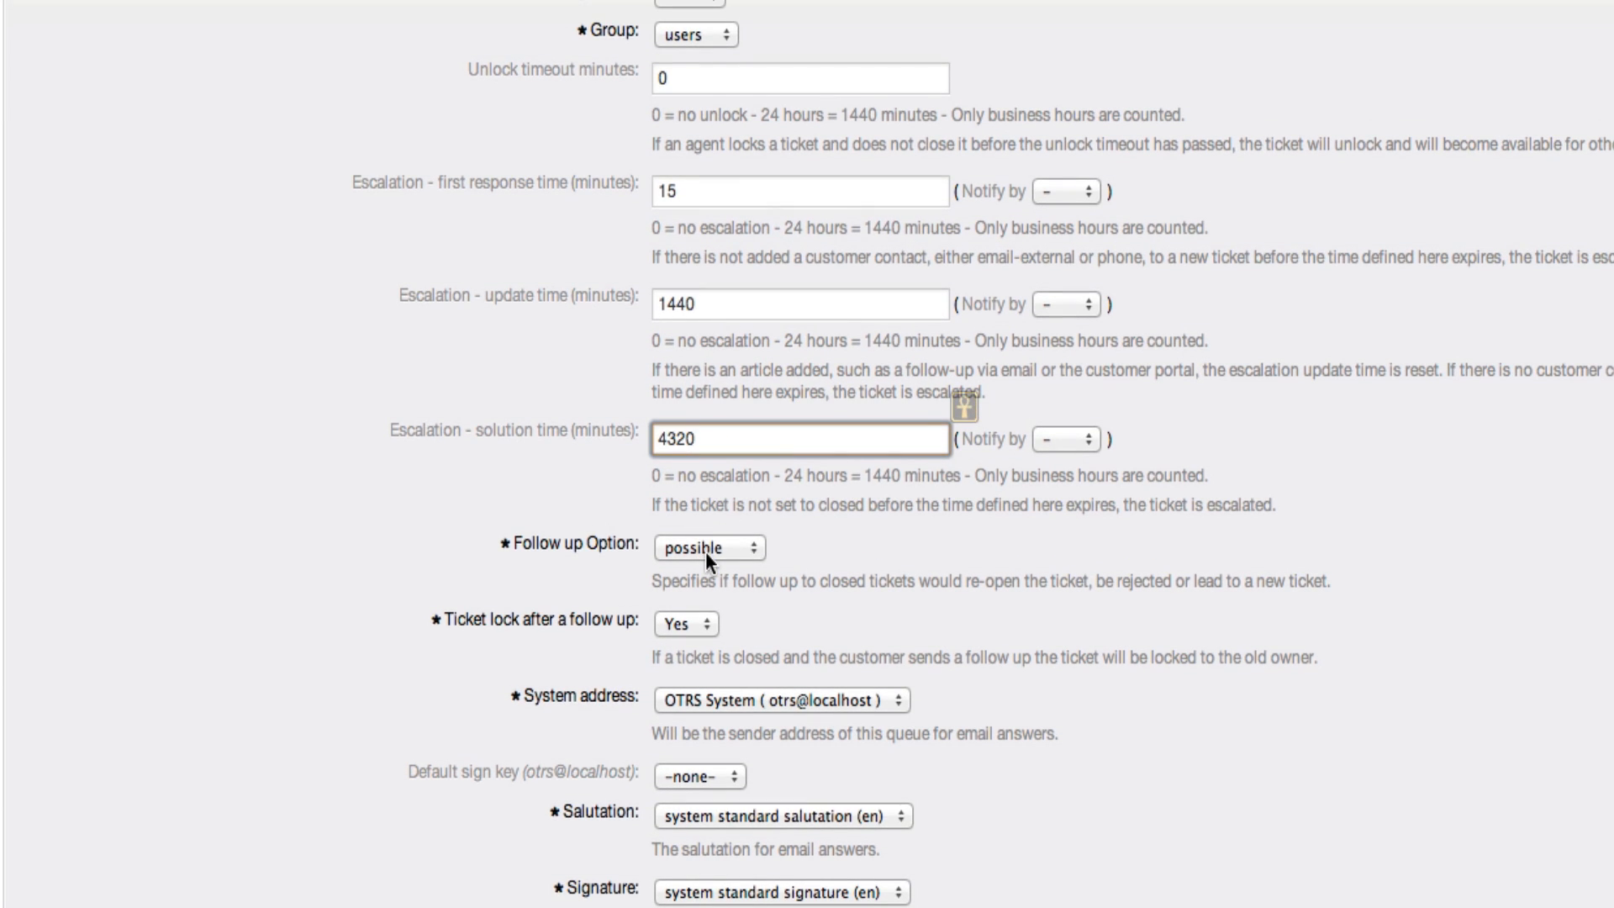
# Try the new ticket and reject settings for the follow-up option, and set it back to possible
pyautogui.click(704, 552)
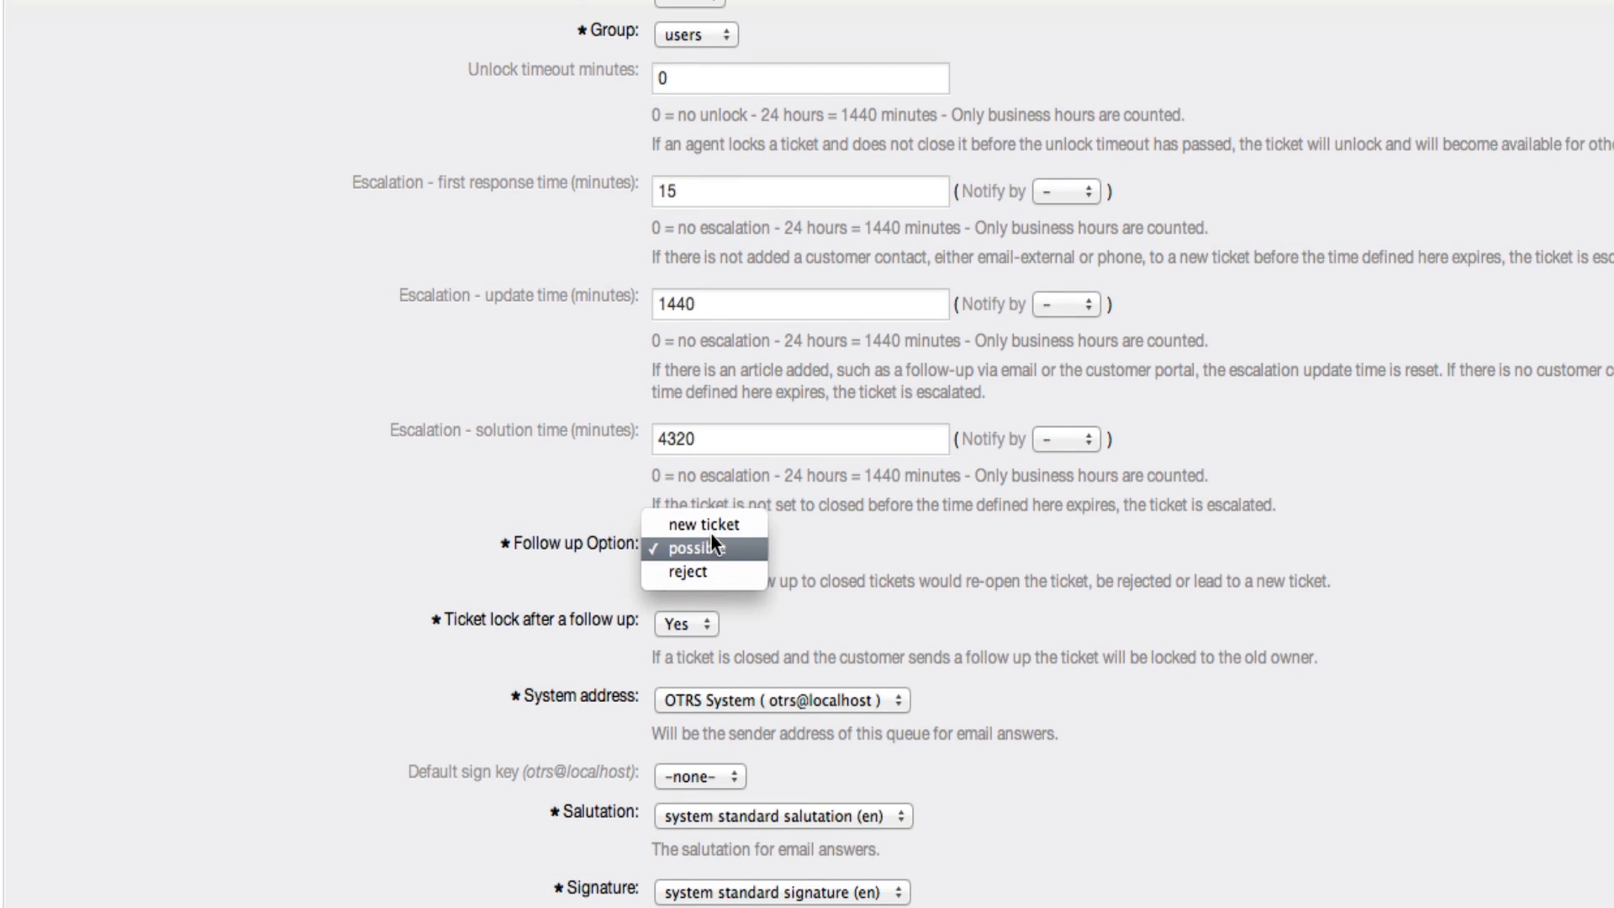
pyautogui.click(709, 530)
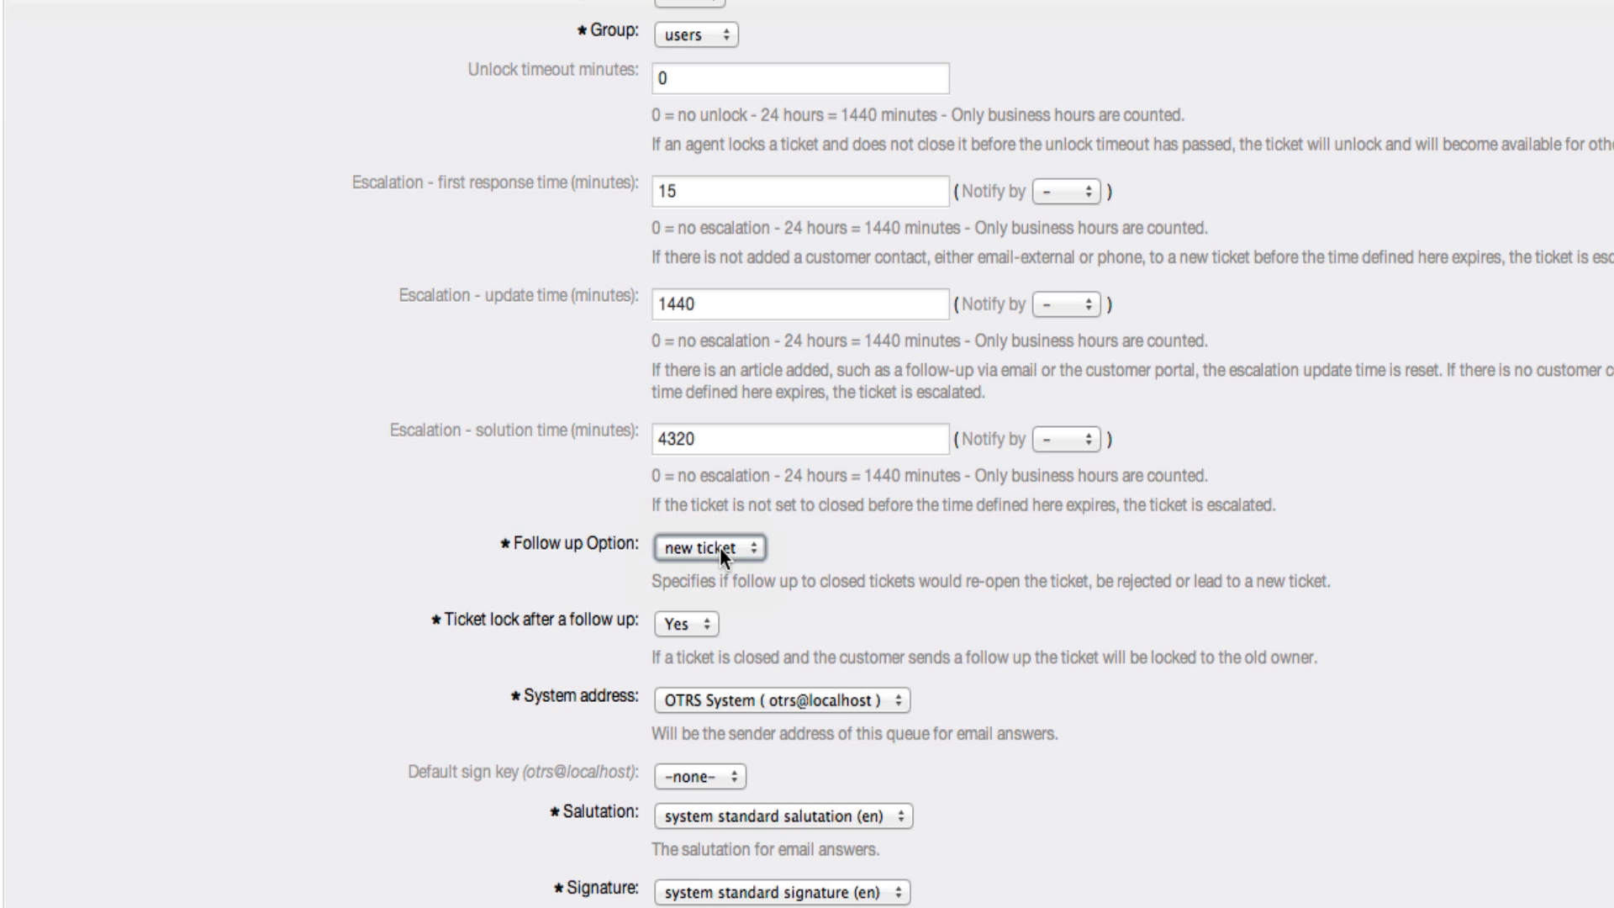
pyautogui.click(720, 547)
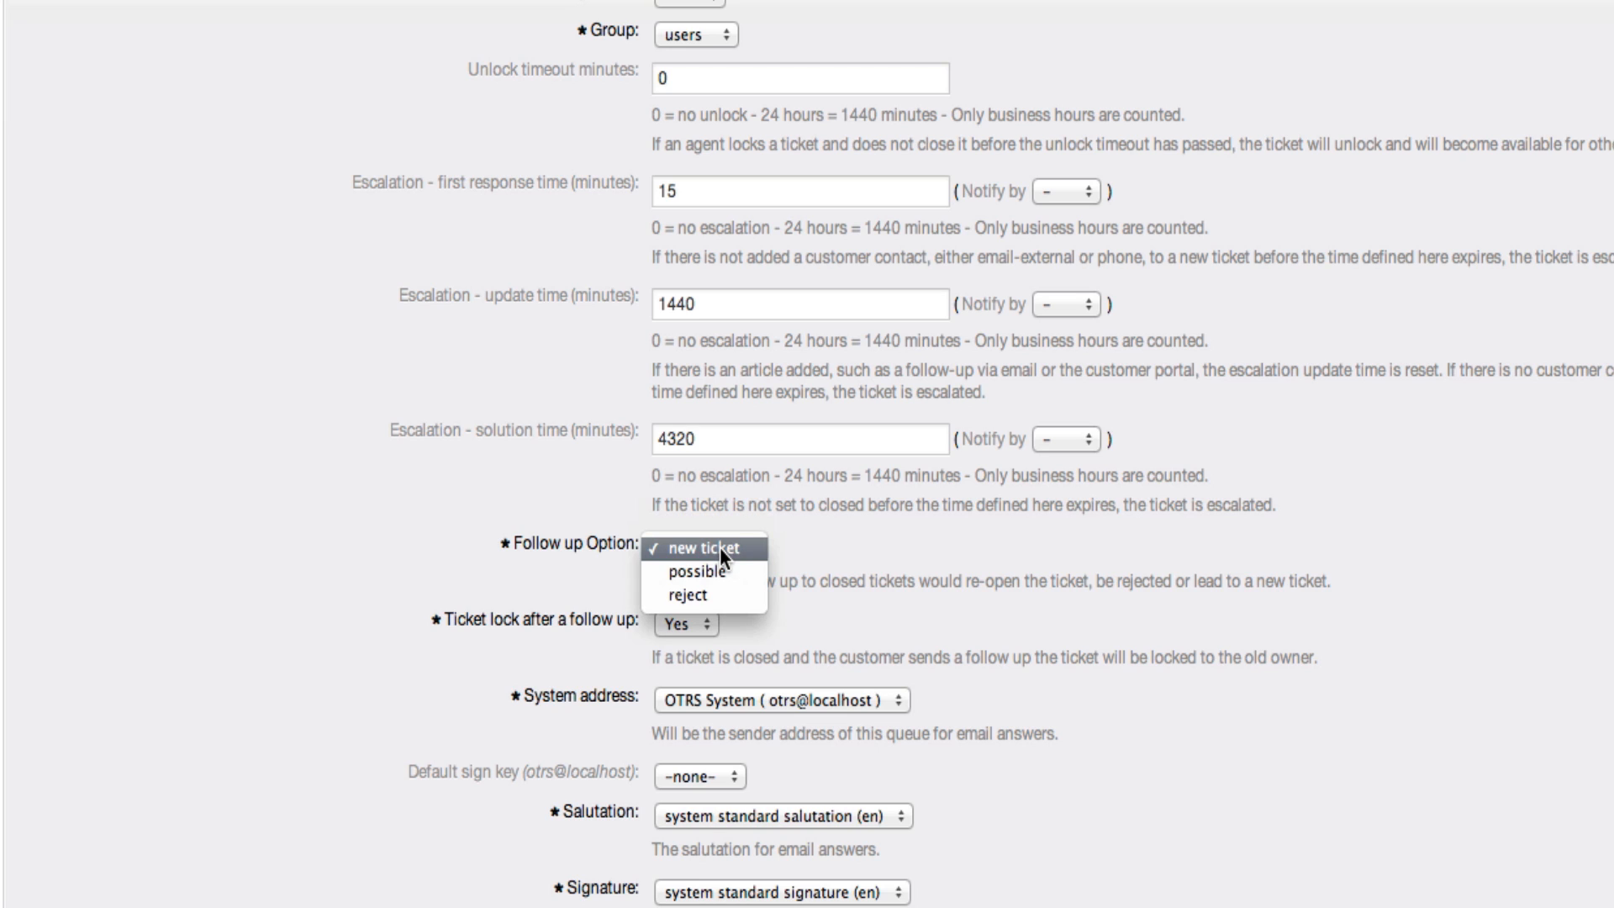
pyautogui.click(723, 565)
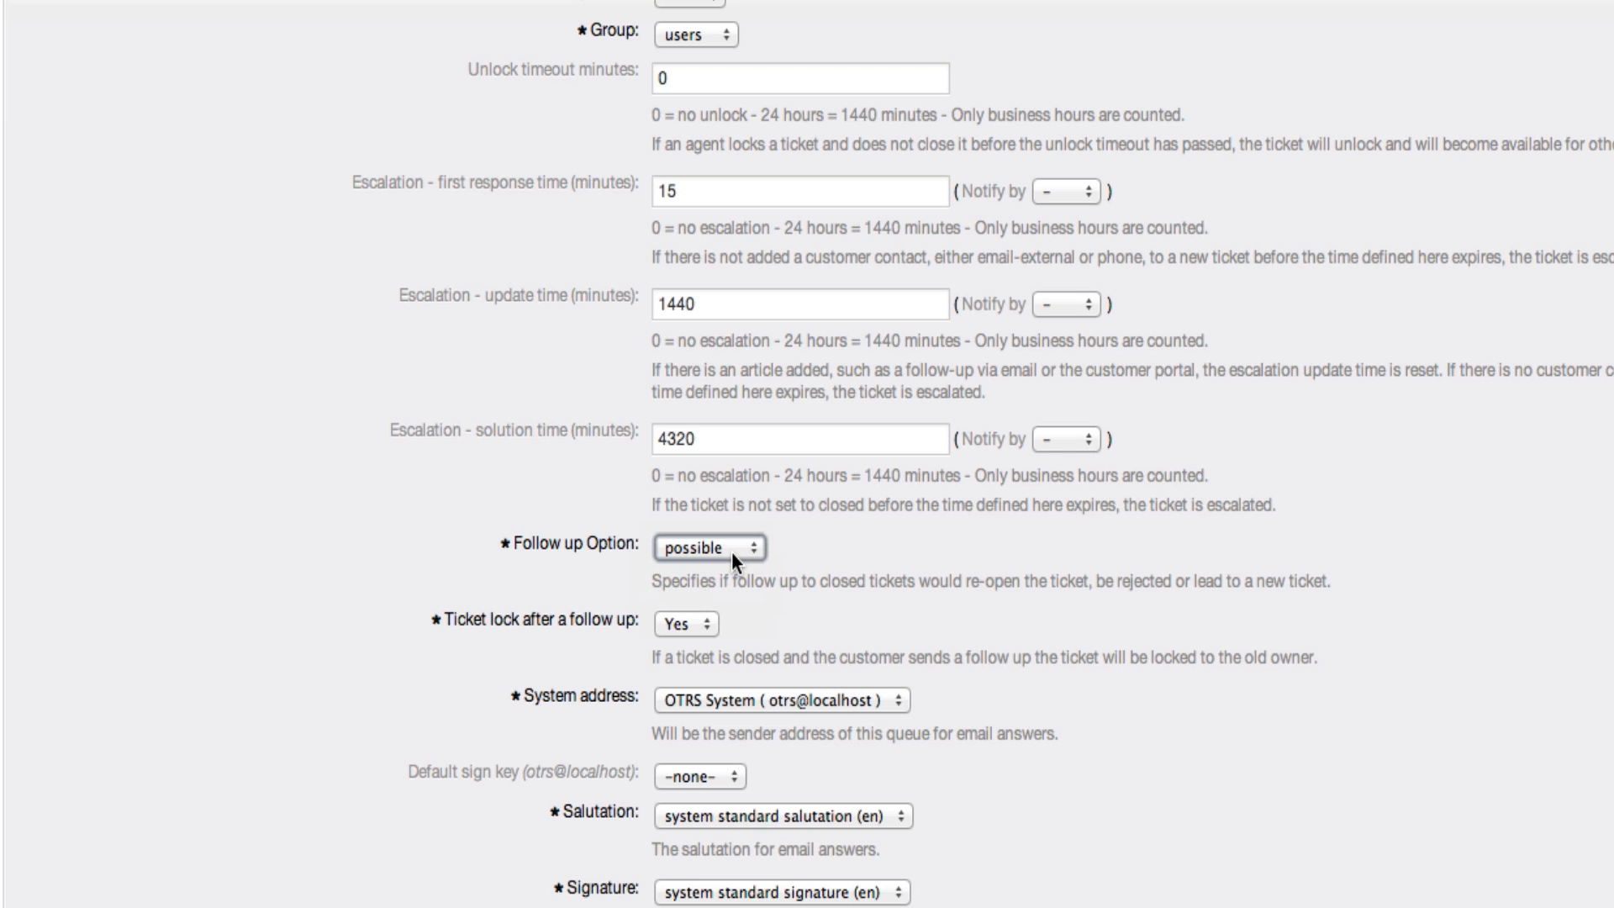
pyautogui.click(731, 551)
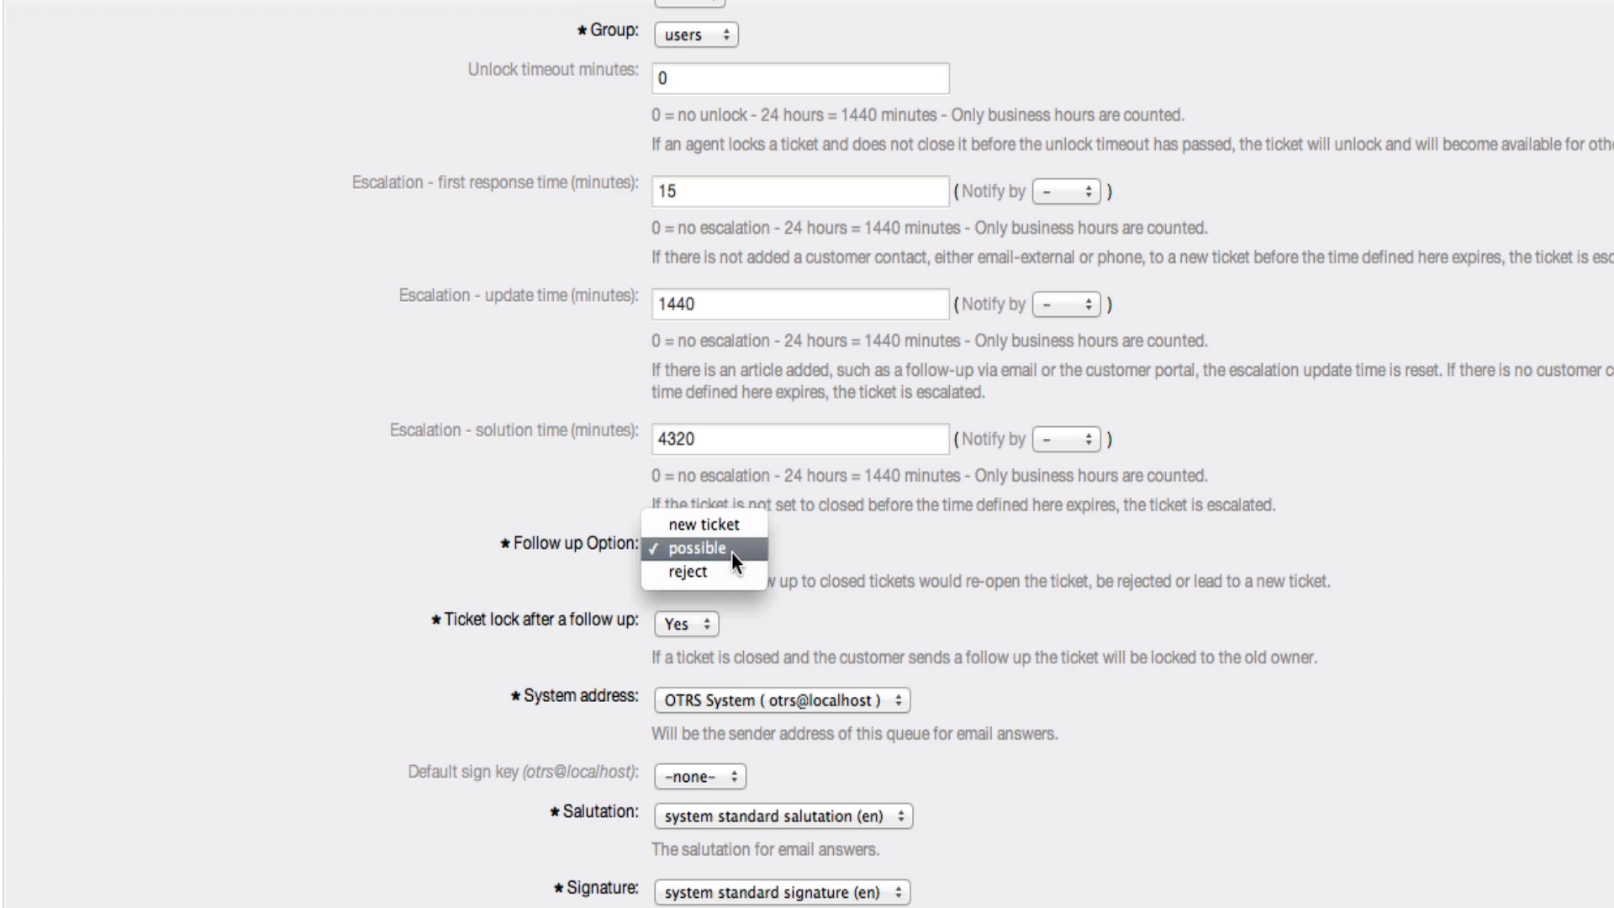
pyautogui.click(726, 571)
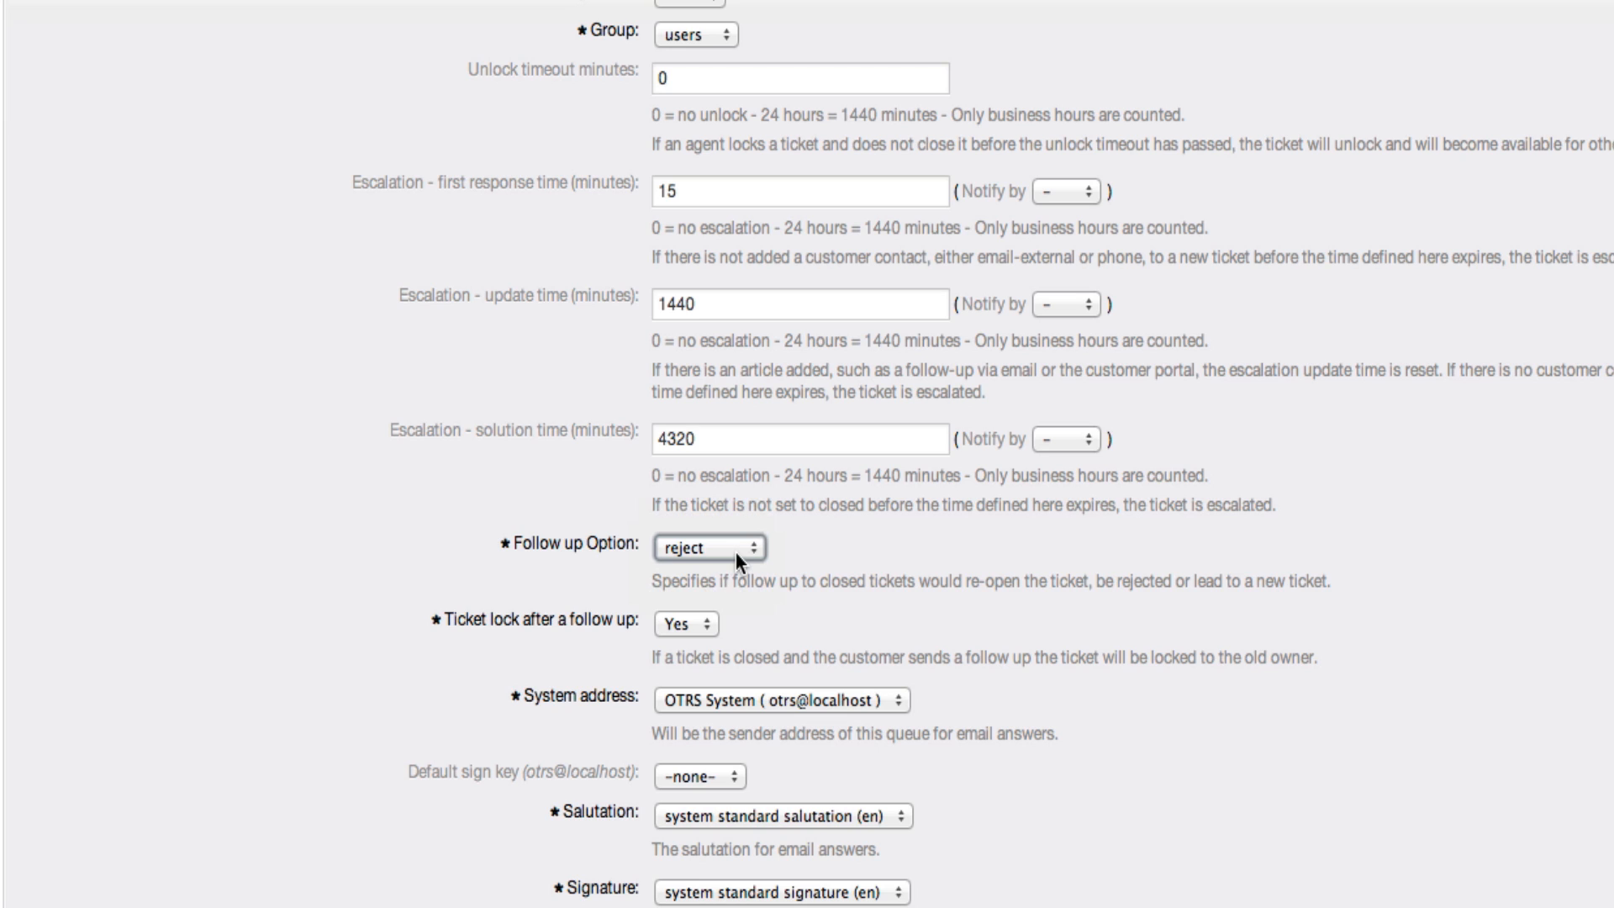
pyautogui.click(735, 552)
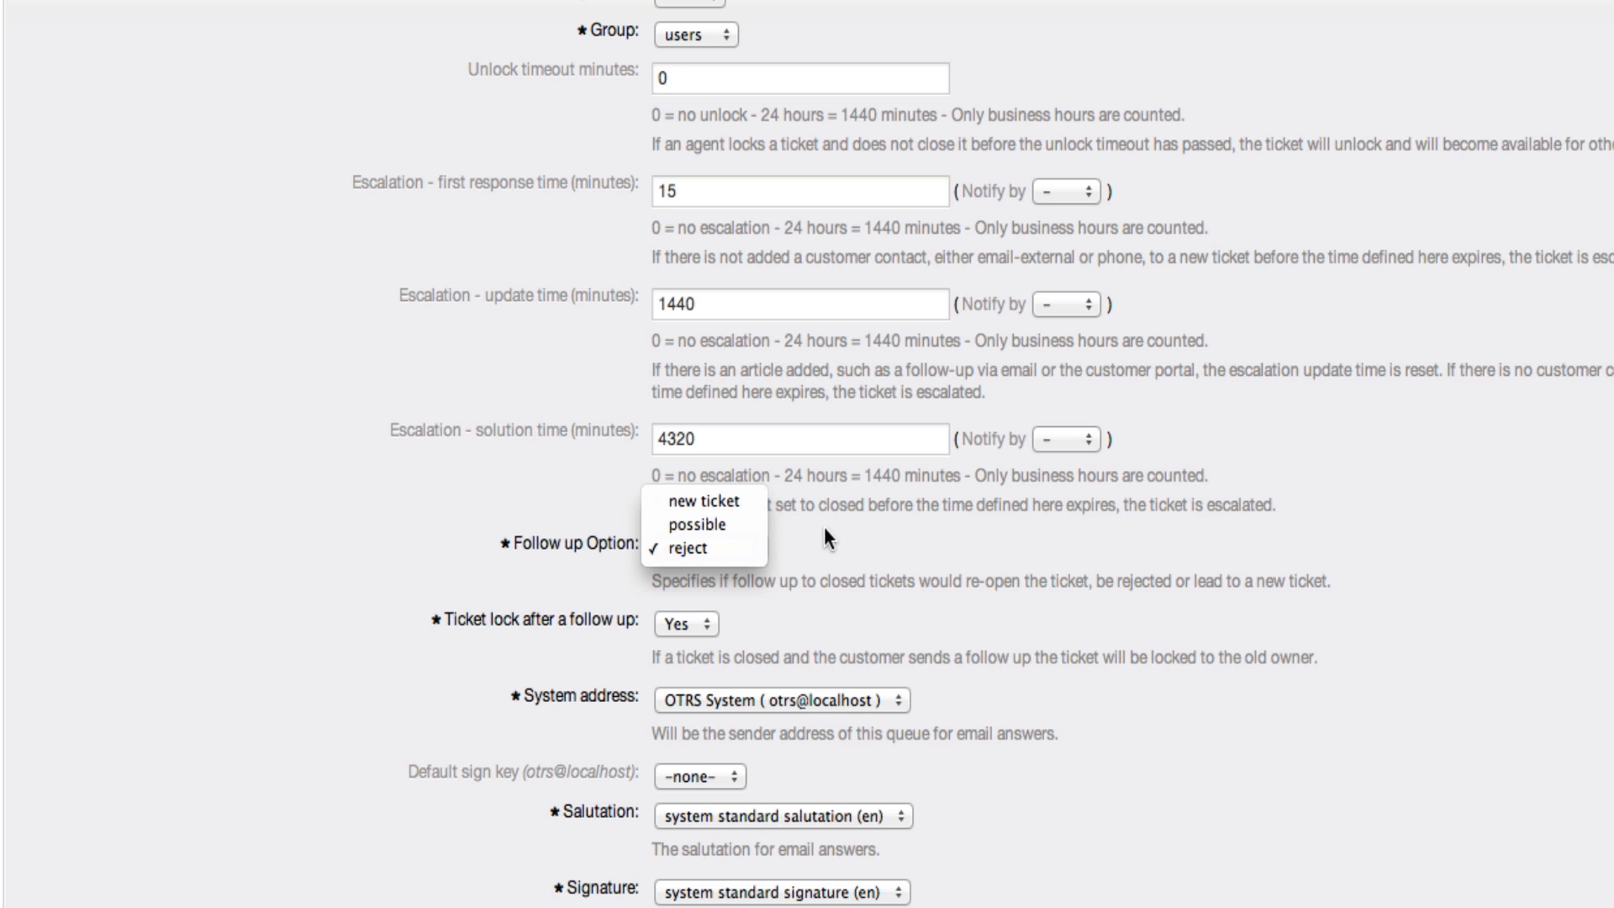
pyautogui.click(733, 528)
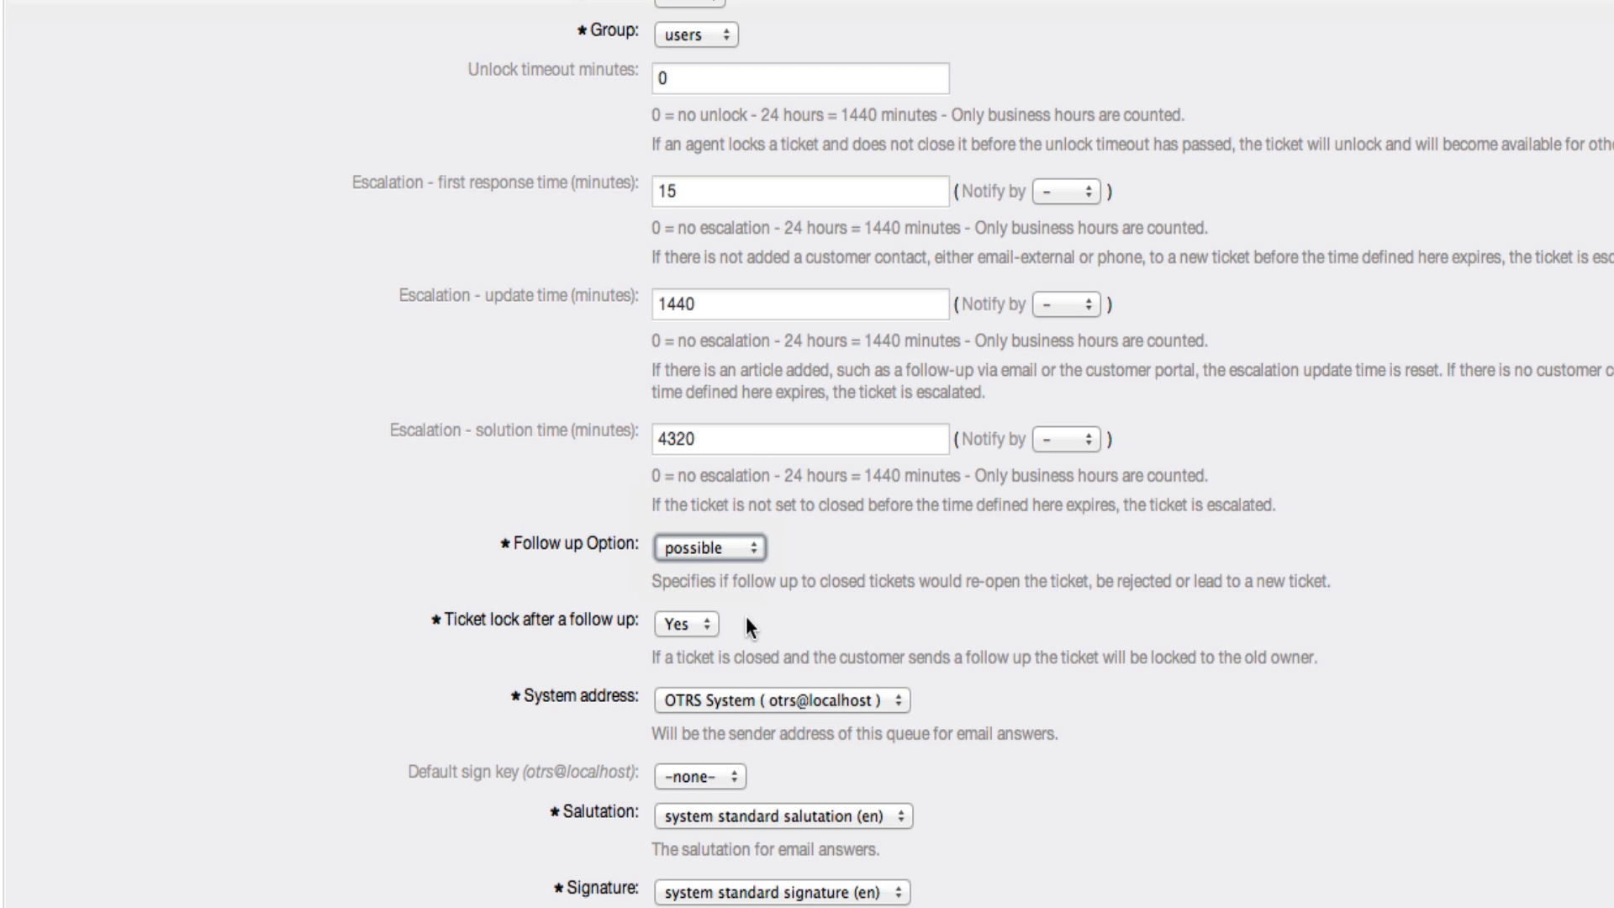
# Check the options for ticket lock after a follow up and system address, keeping Yes and OTRS System
pyautogui.click(681, 627)
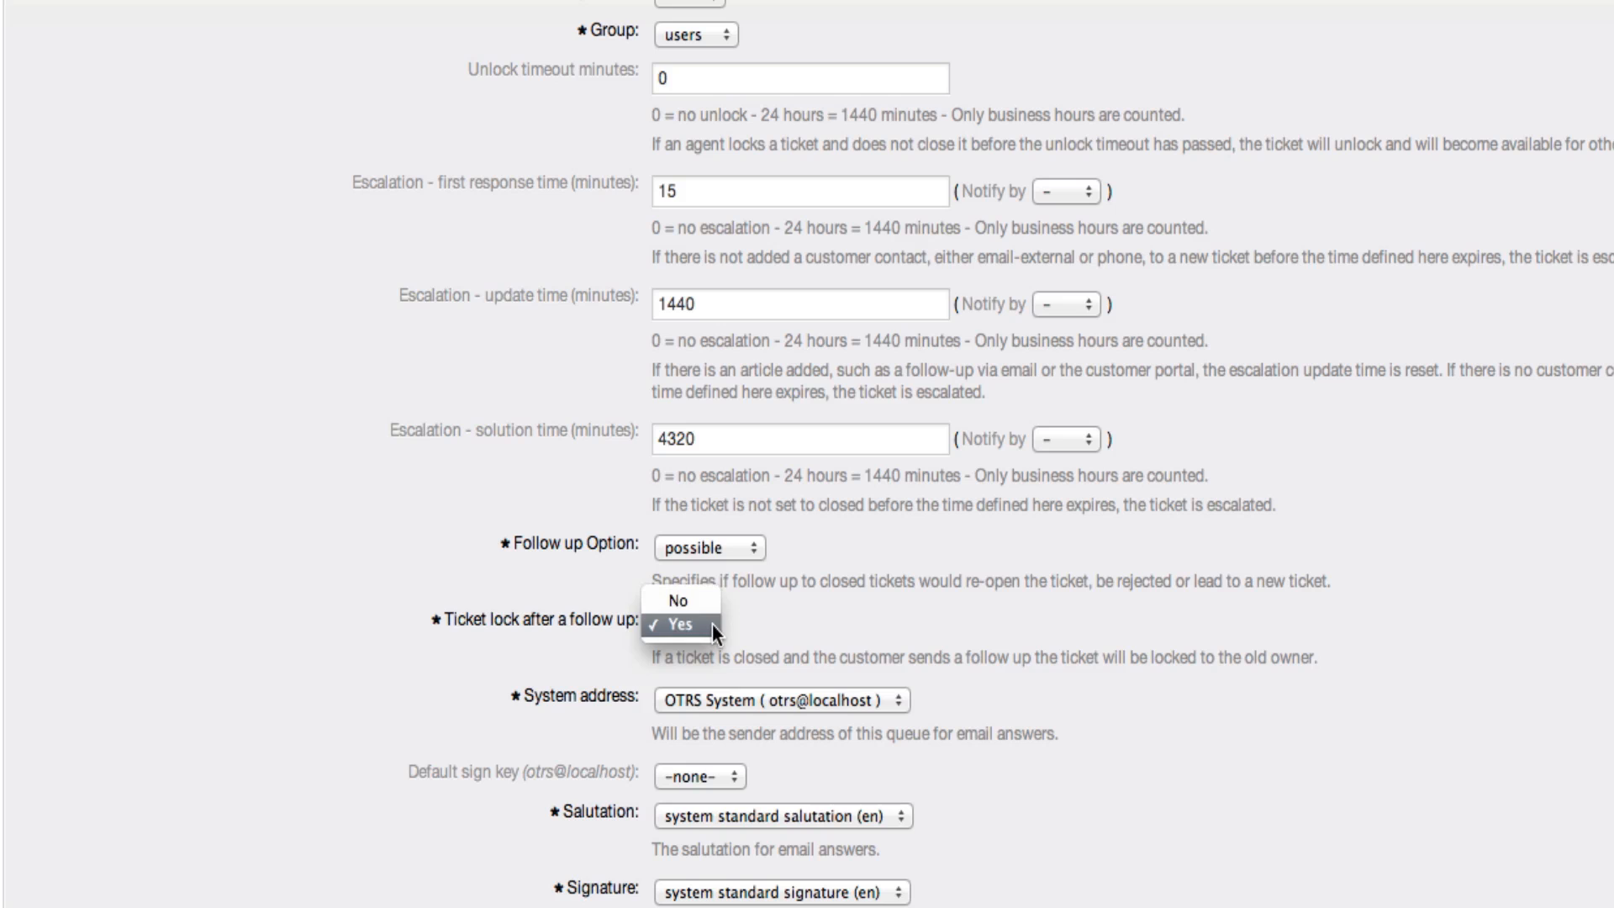
pyautogui.click(855, 618)
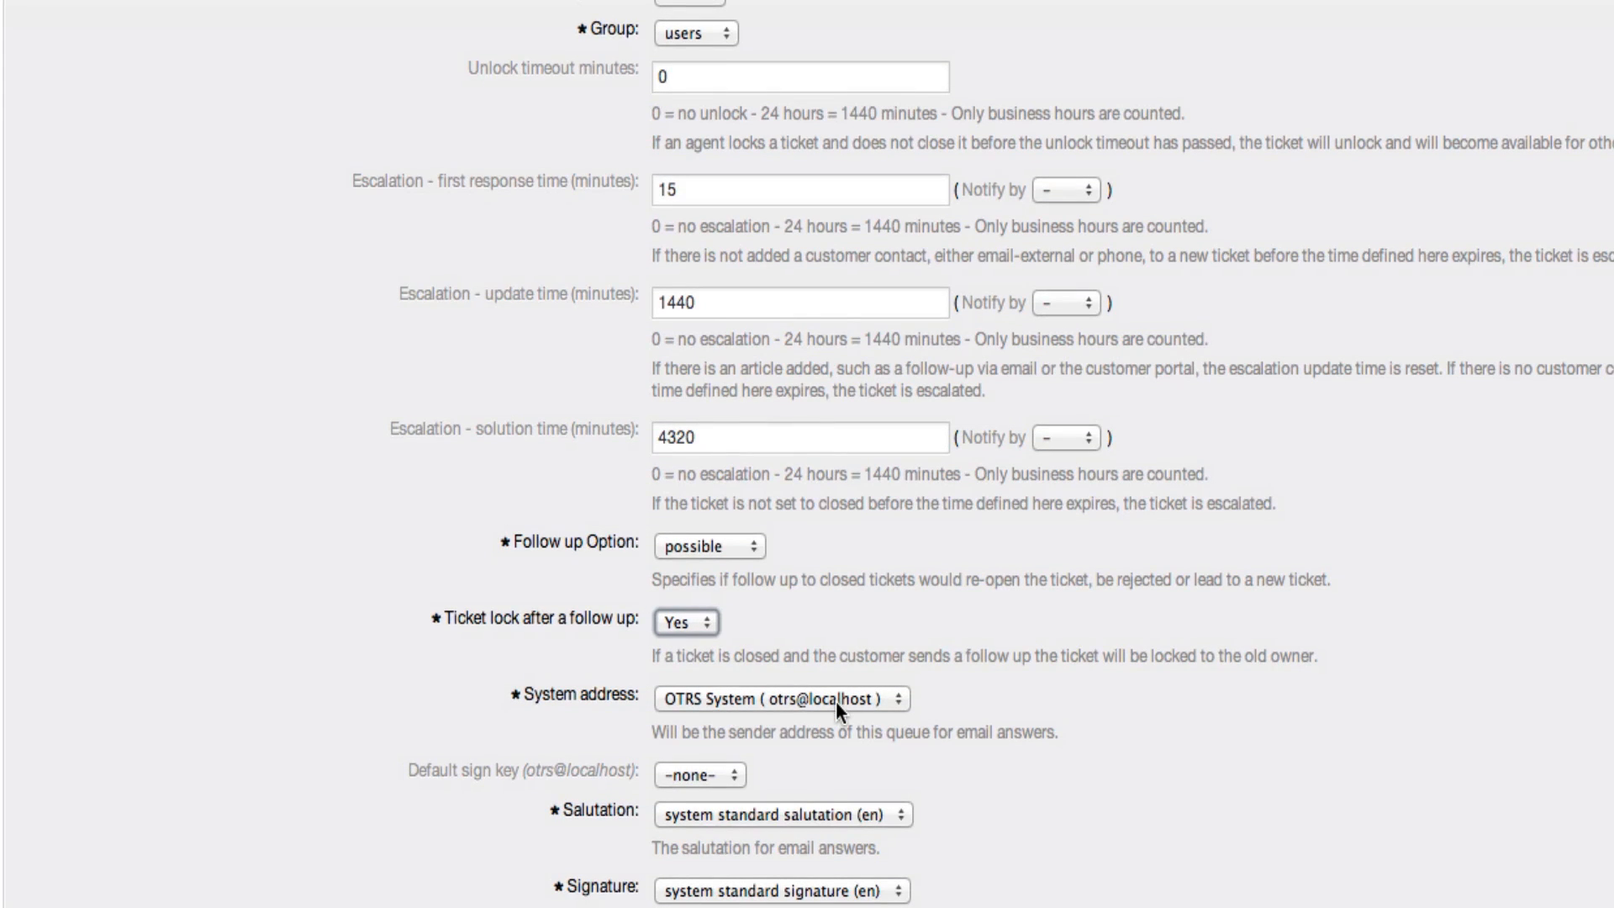
pyautogui.click(835, 701)
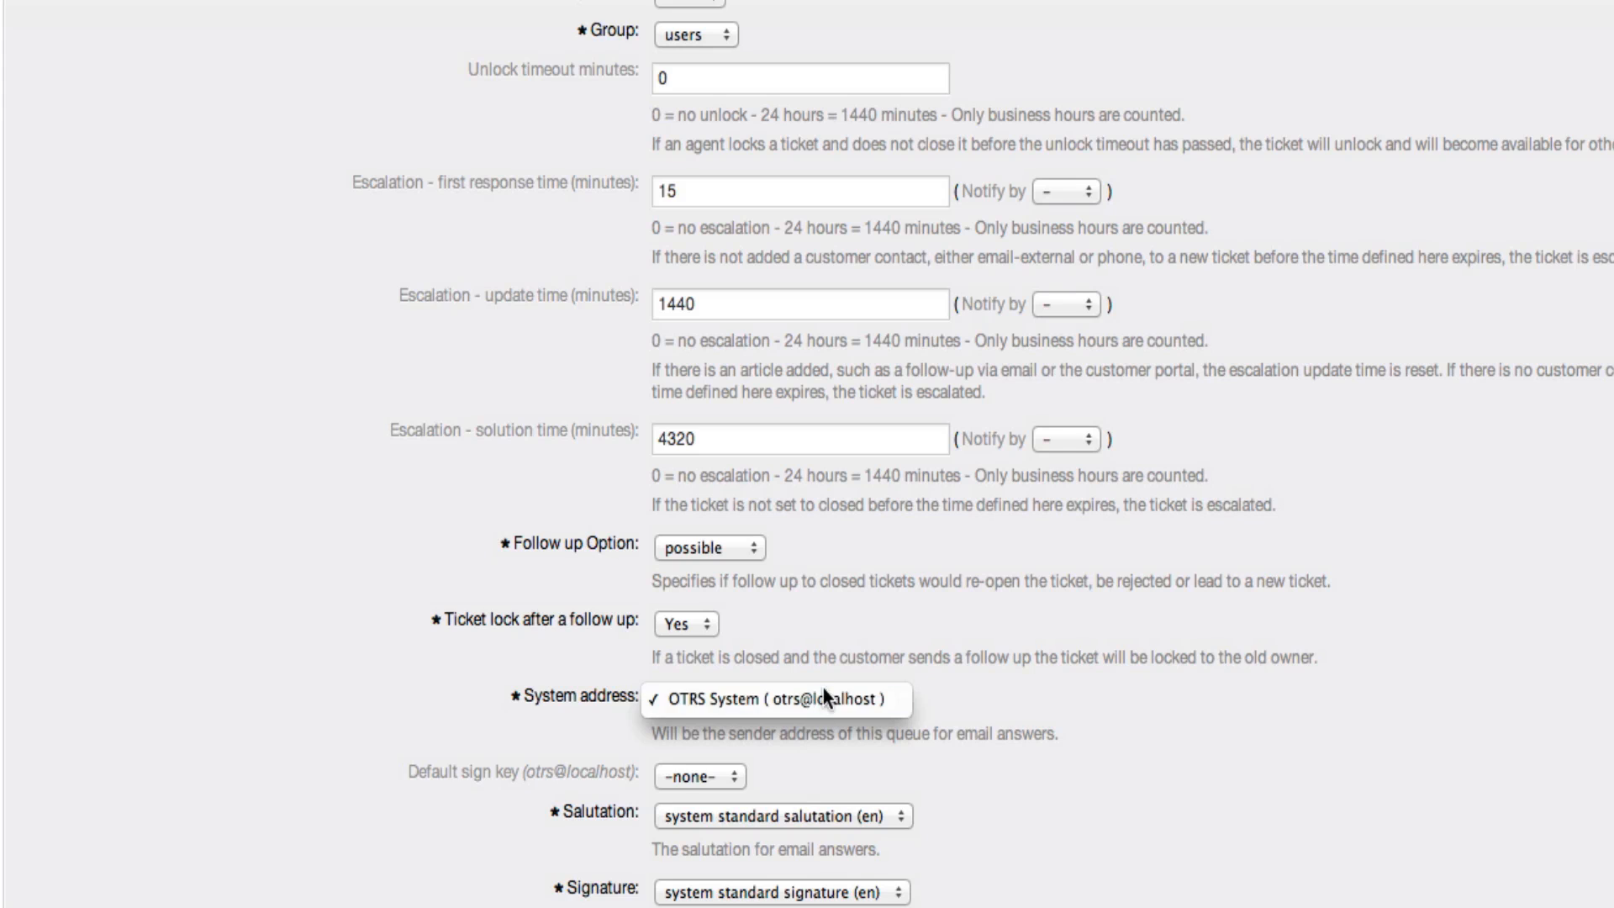
pyautogui.click(824, 690)
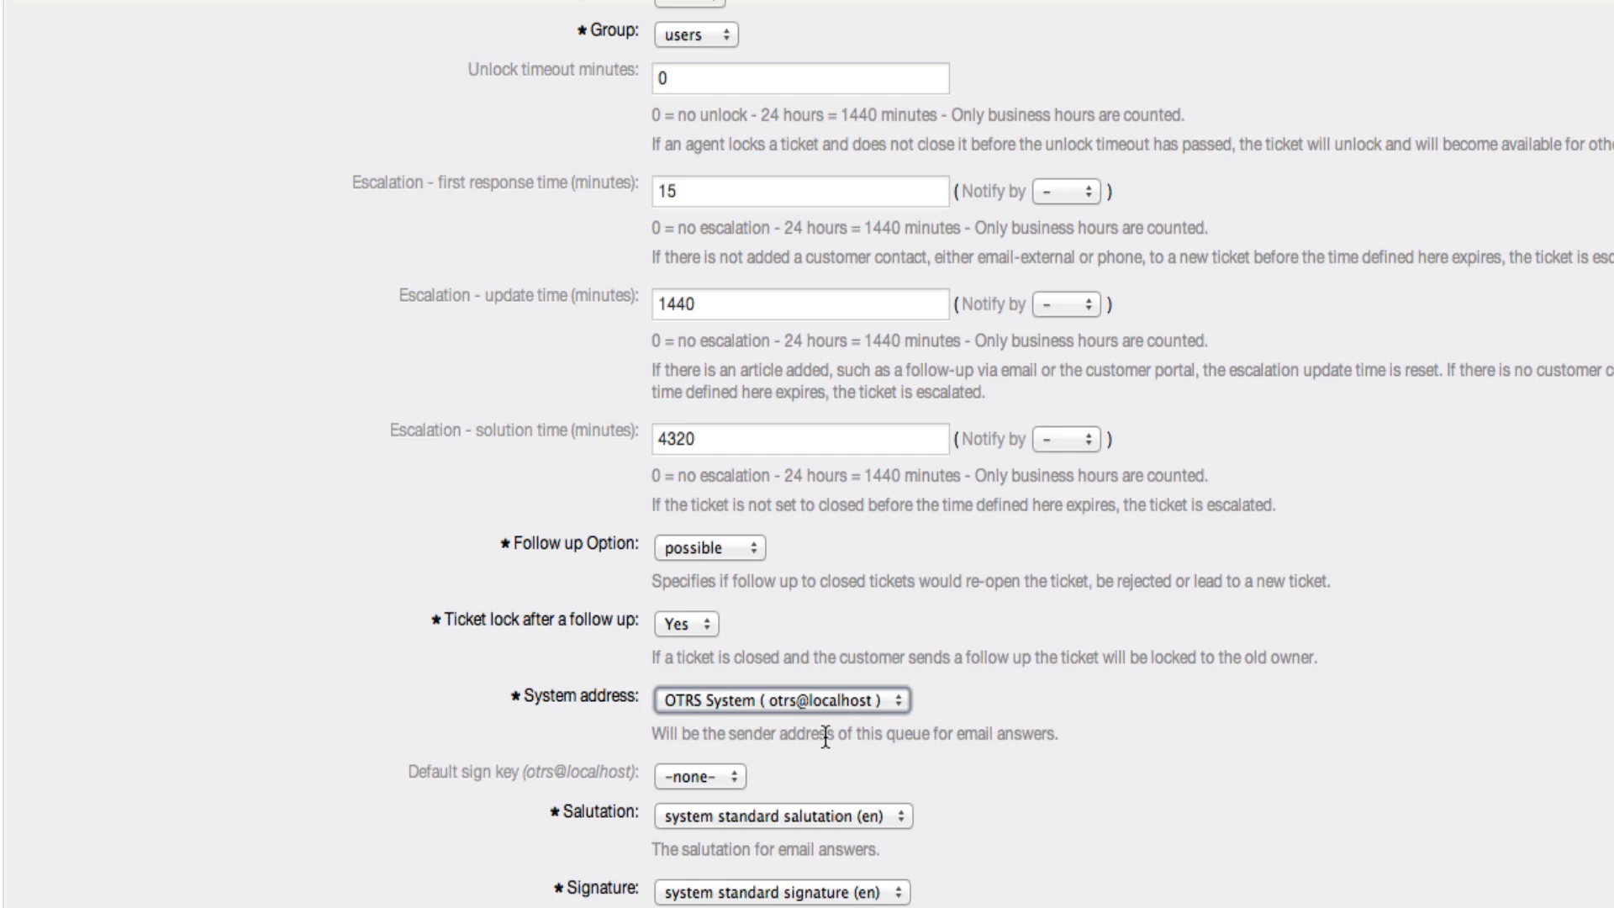
pyautogui.scroll(-1, 682, 714)
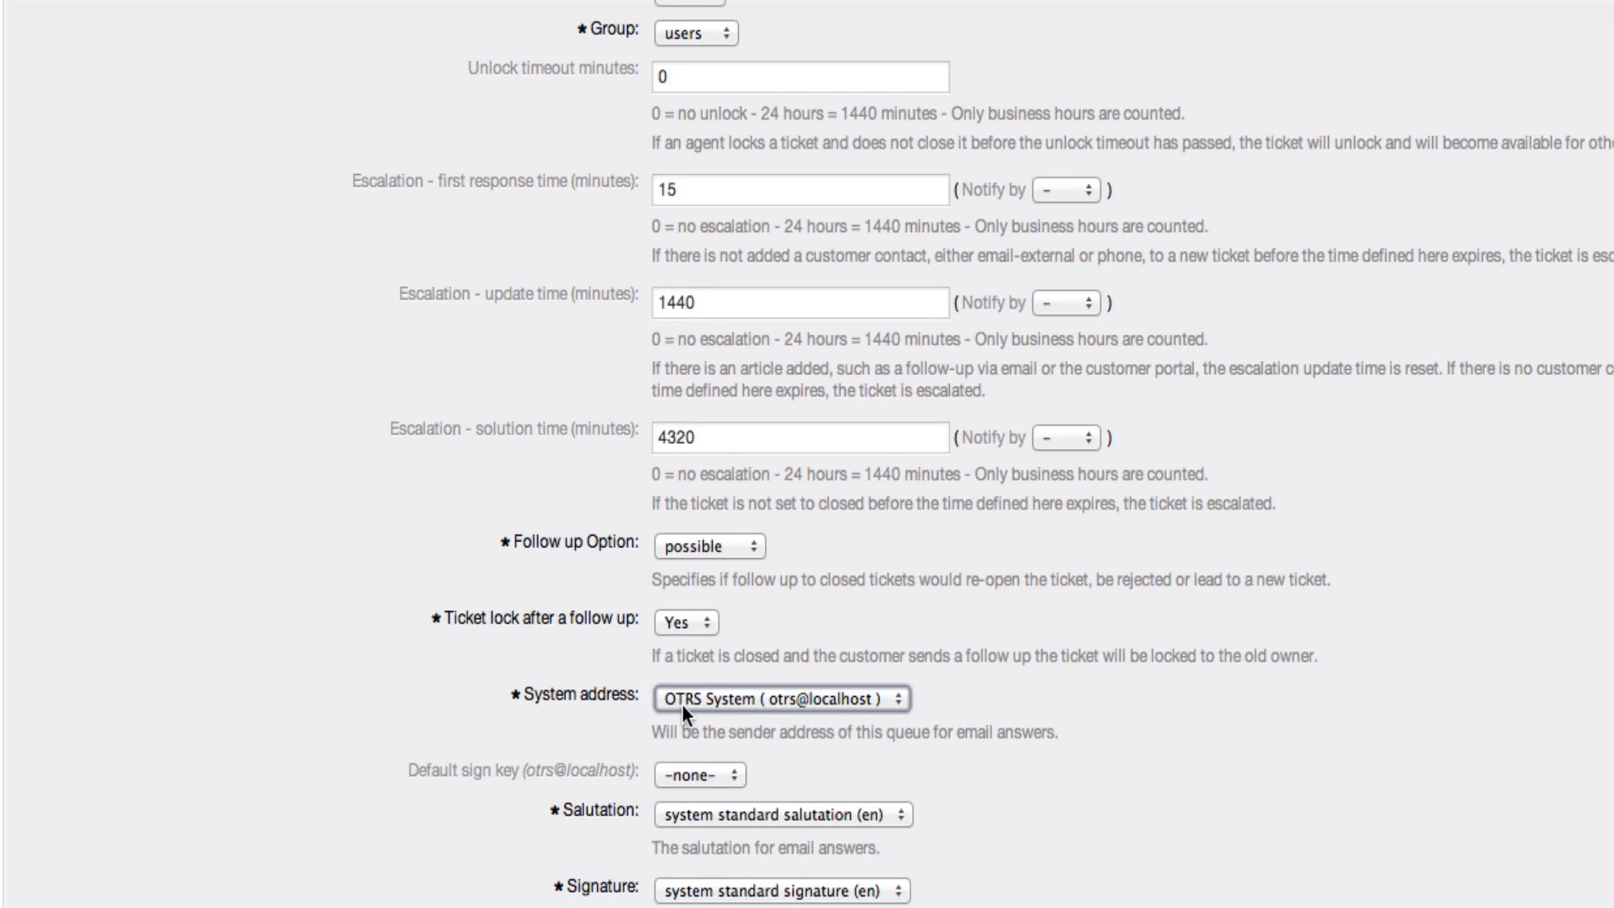
pyautogui.scroll(1, 682, 705)
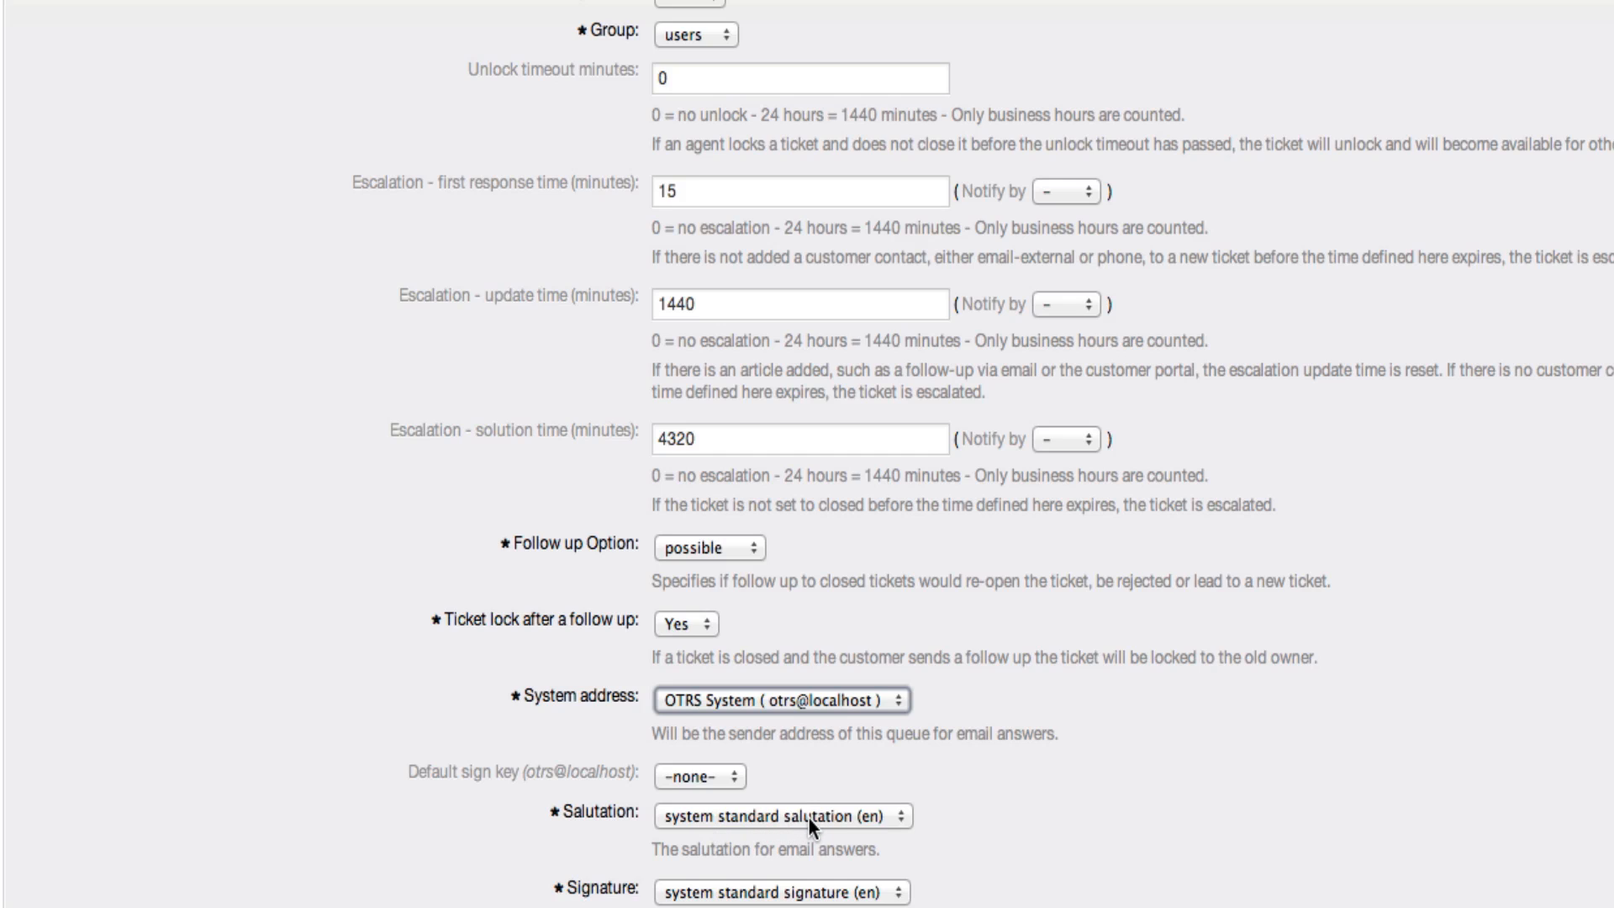
# Check the available salutations and signatures for email answers, keeping system standard salutation (en) and system standard signature (en)
pyautogui.click(830, 817)
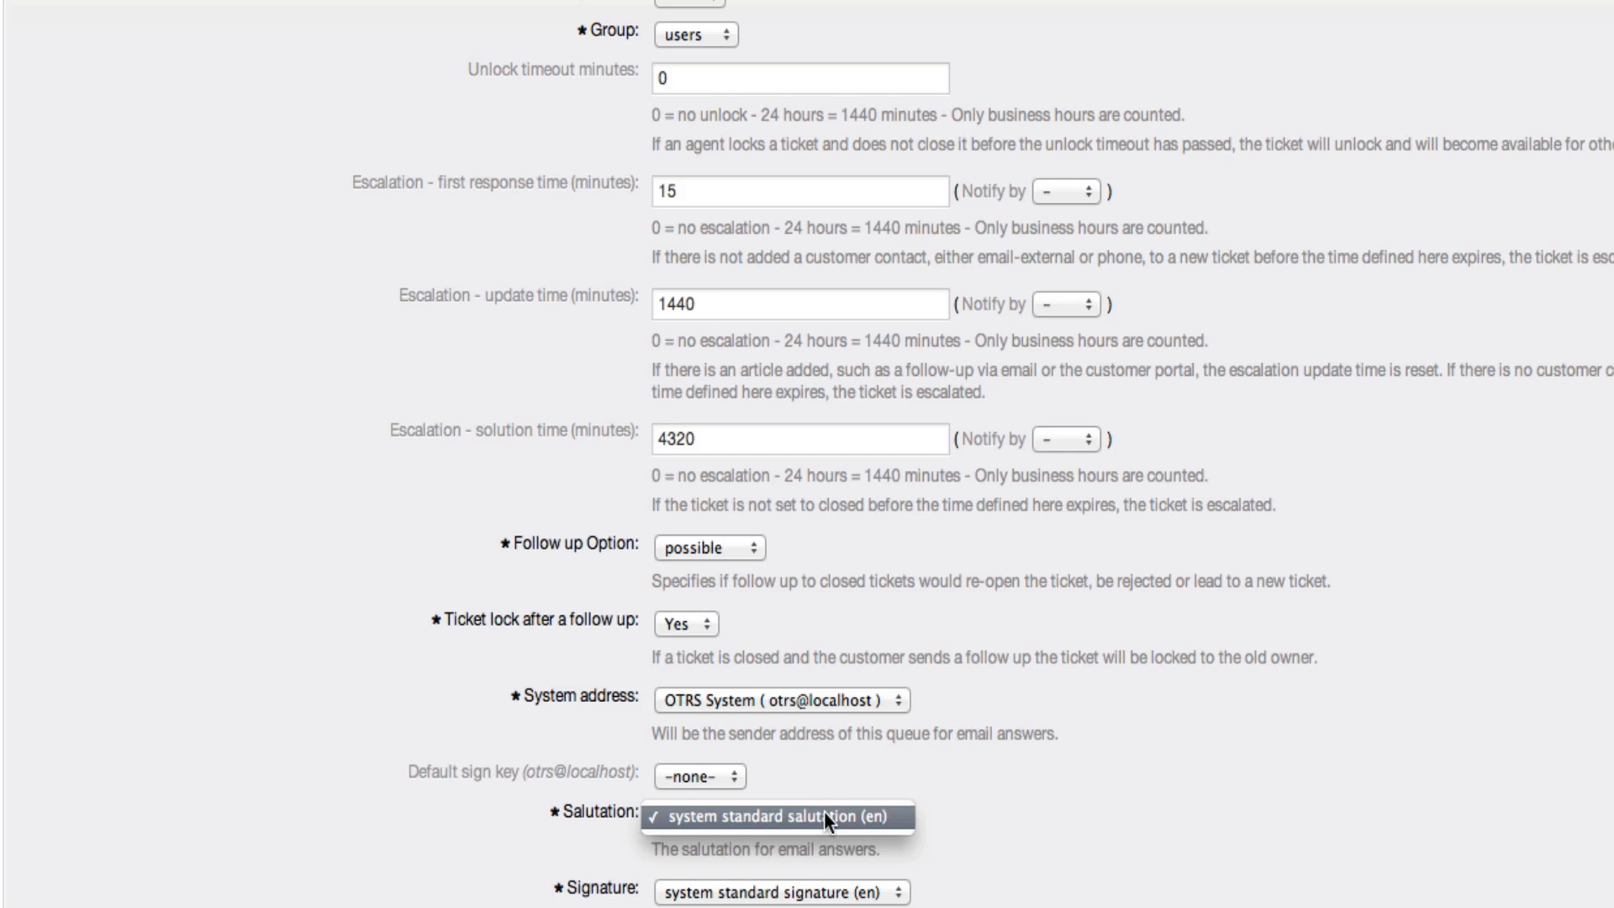
pyautogui.click(824, 810)
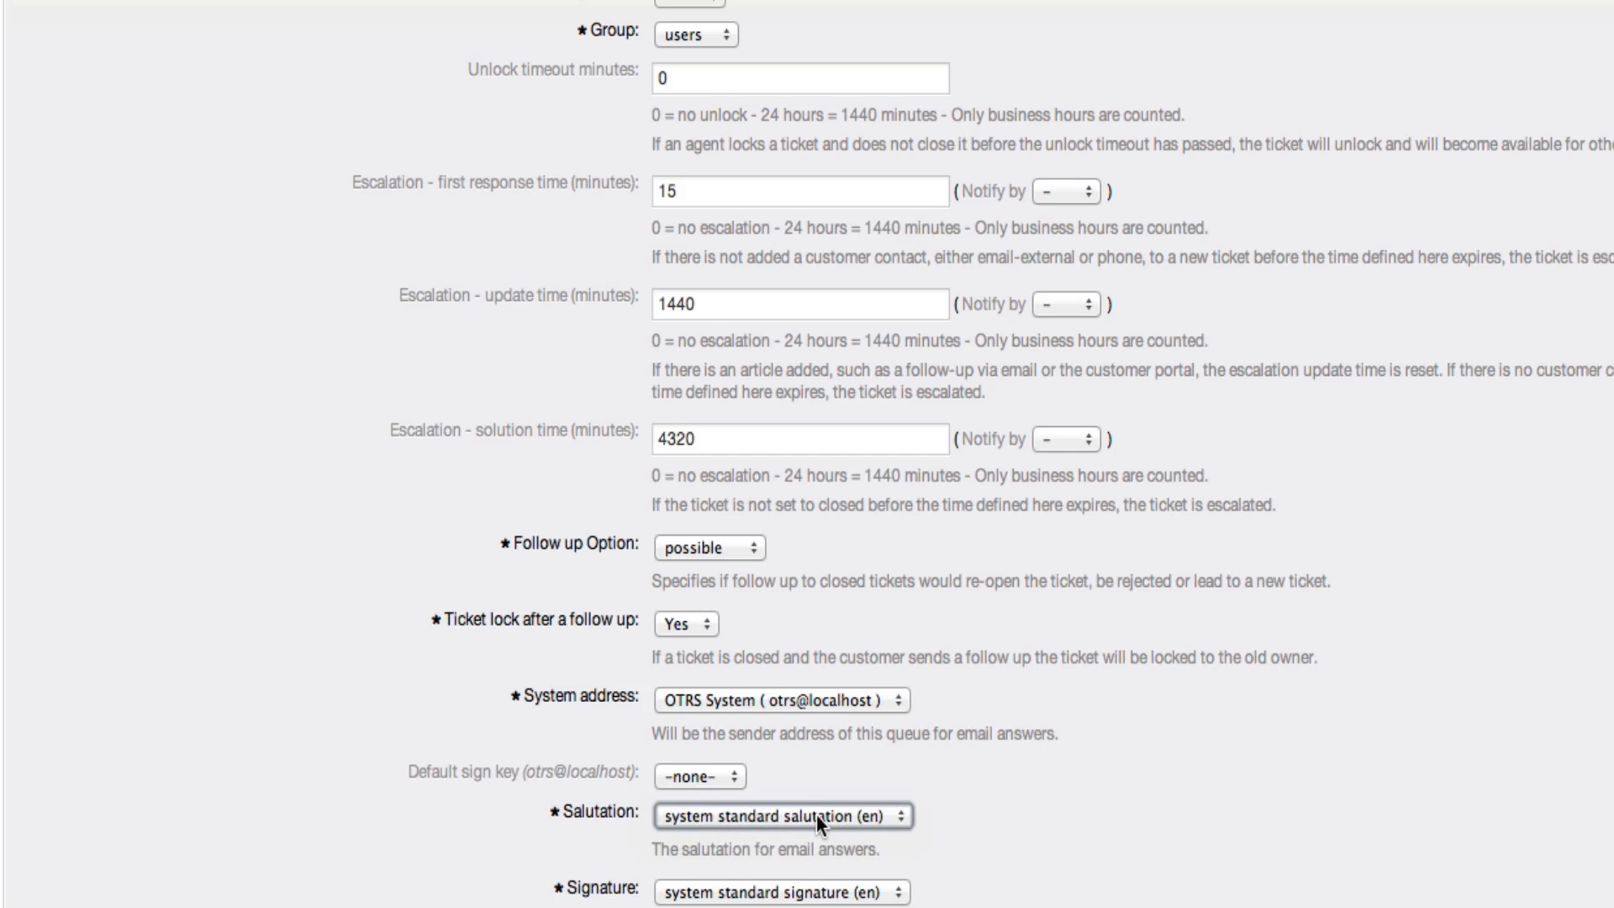
pyautogui.click(801, 896)
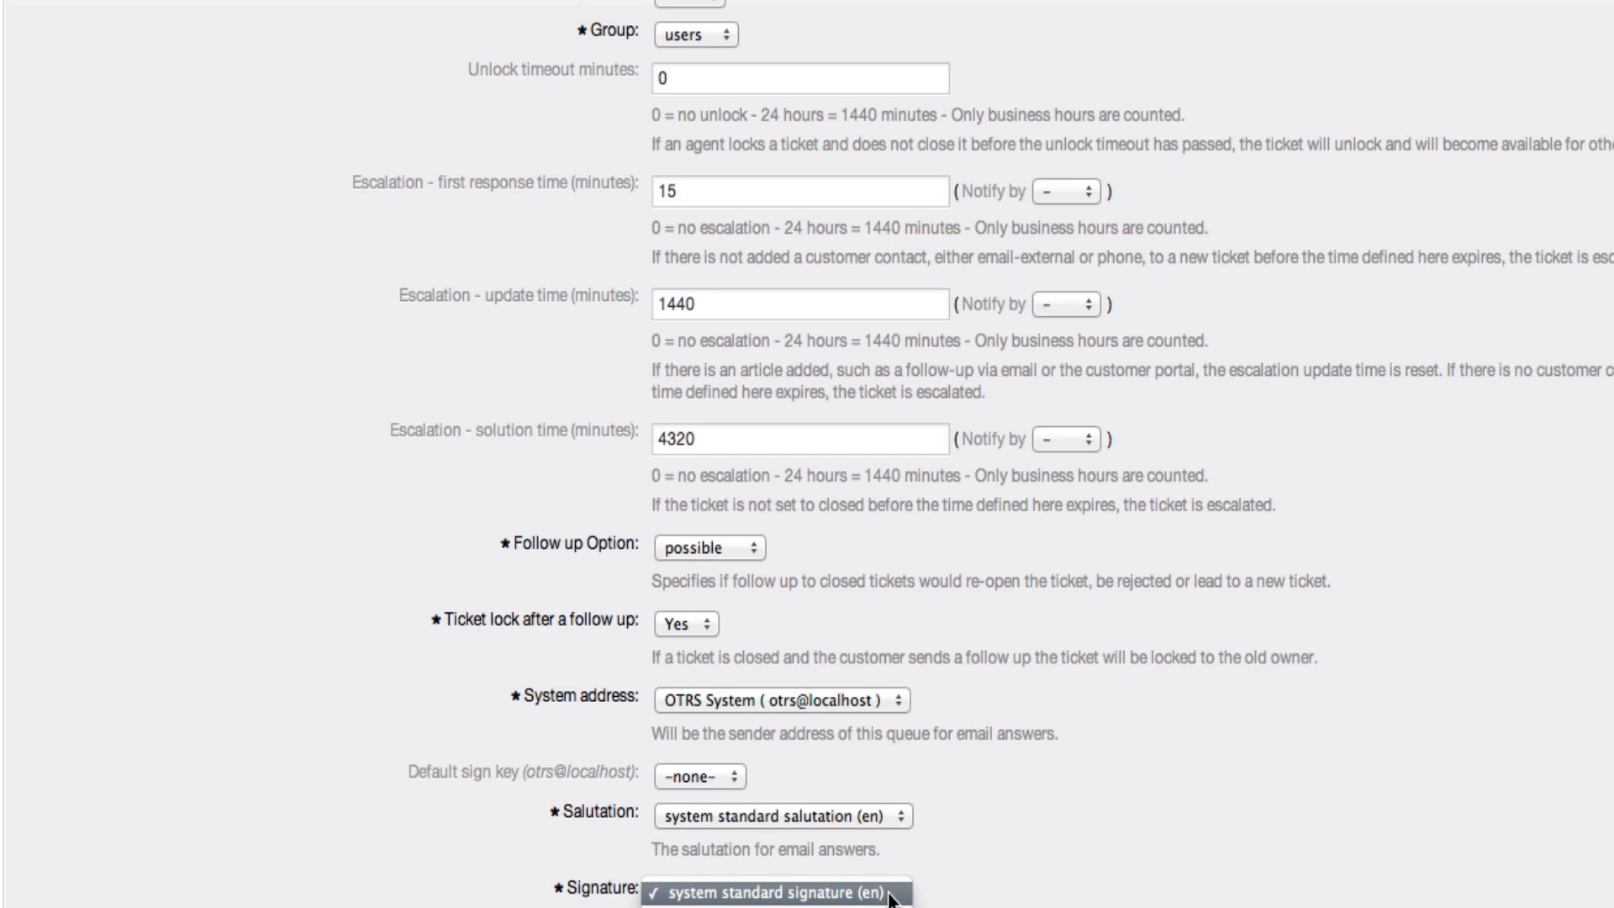
pyautogui.click(887, 892)
pyautogui.scroll(-5, 834, 688)
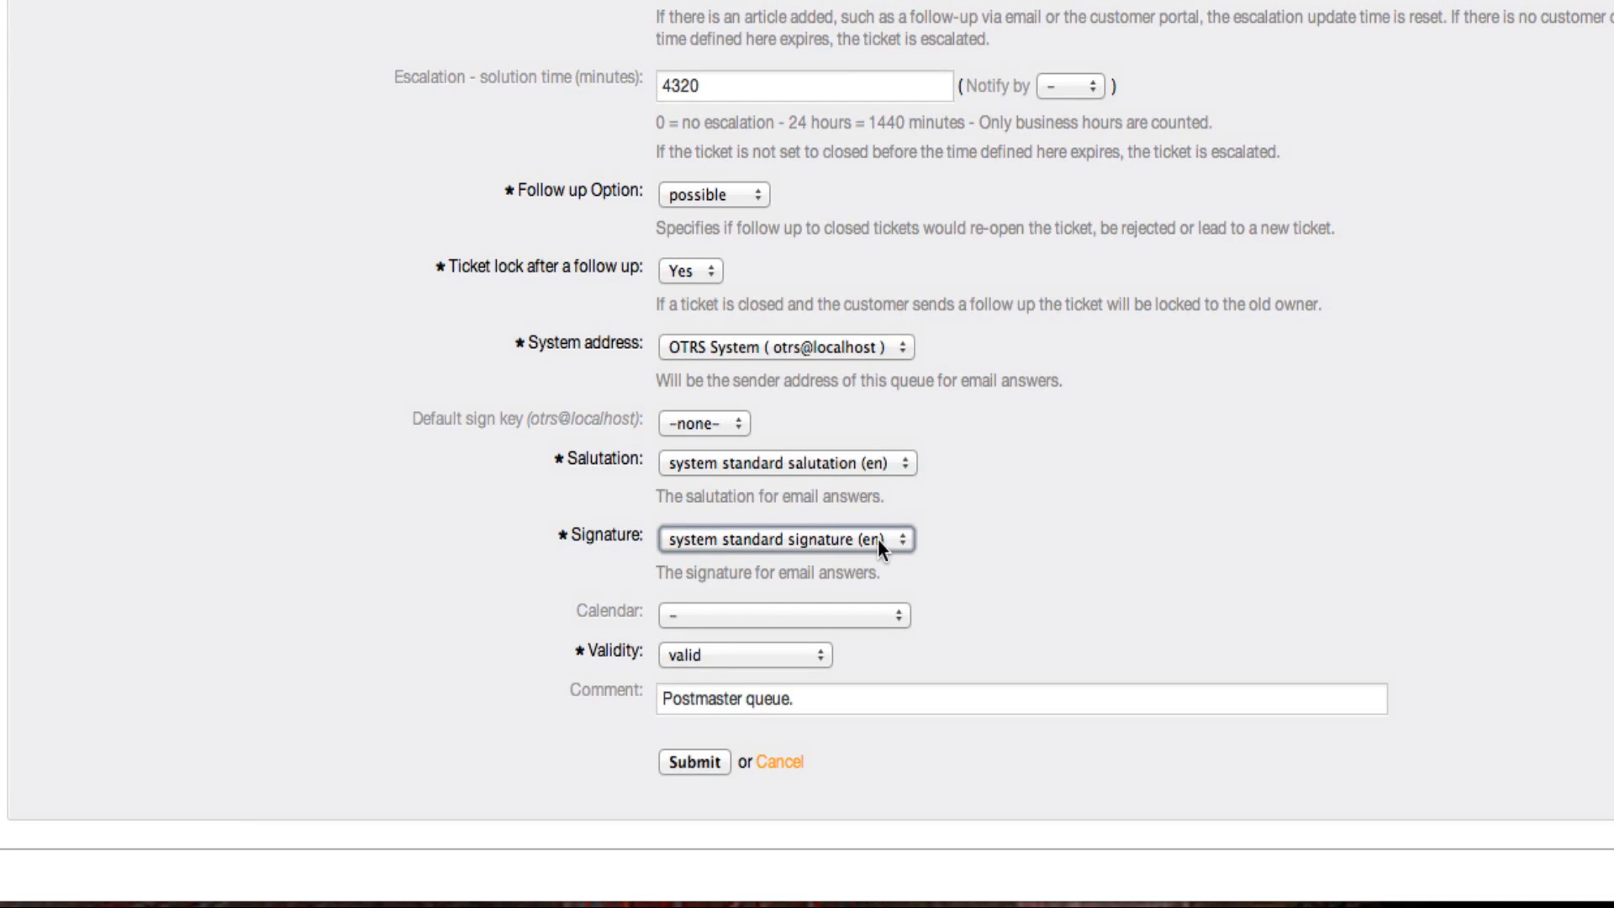
pyautogui.click(866, 535)
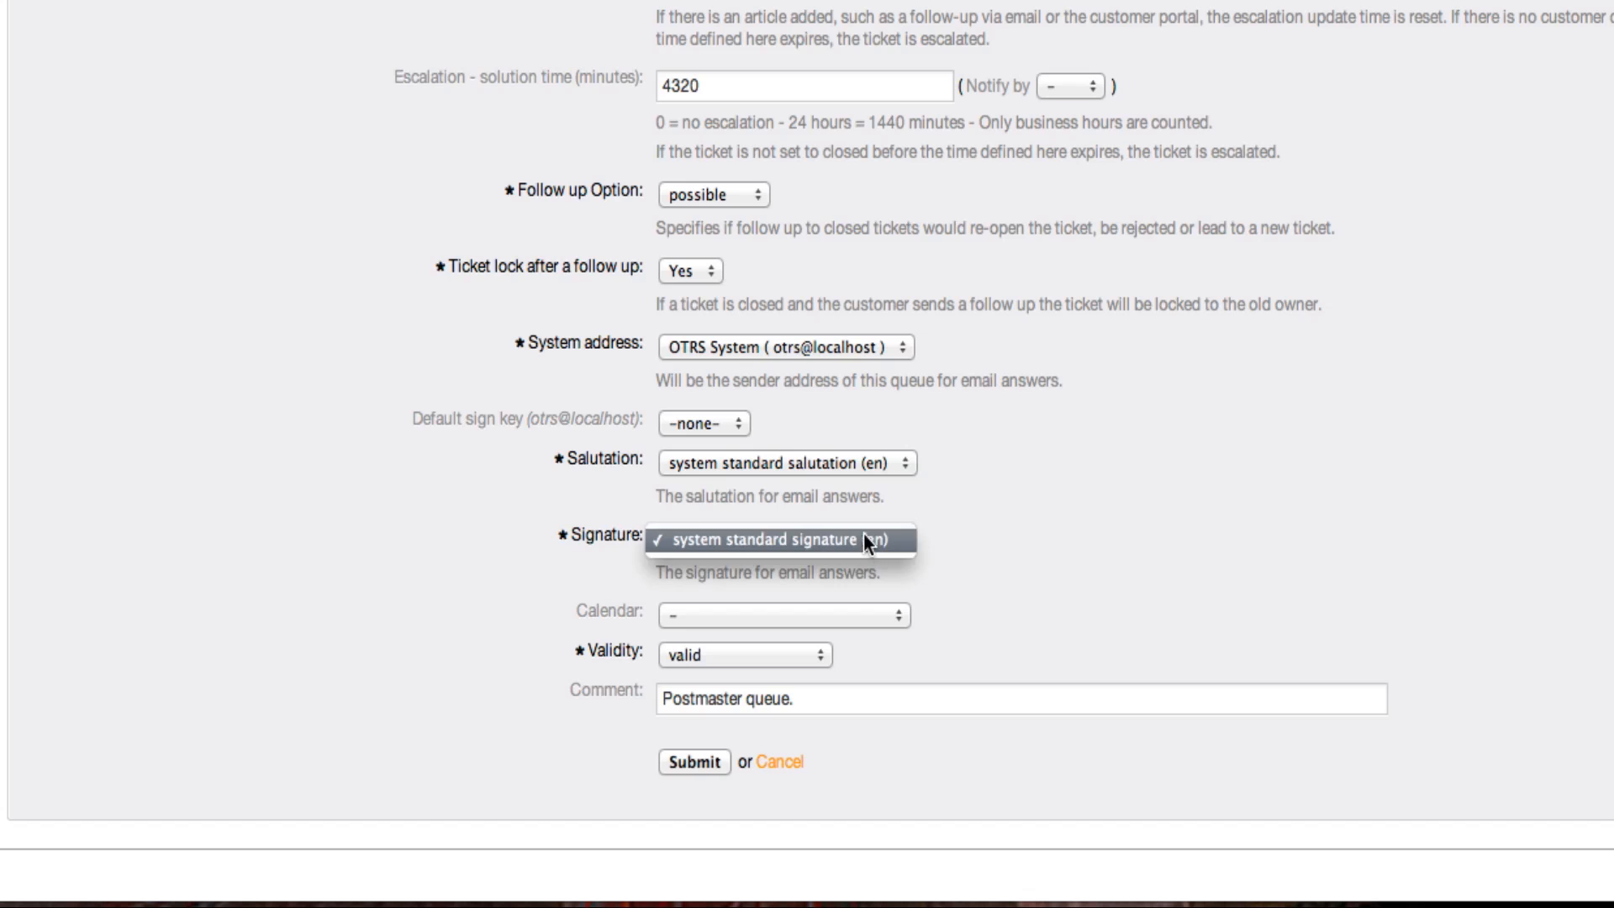
pyautogui.click(986, 522)
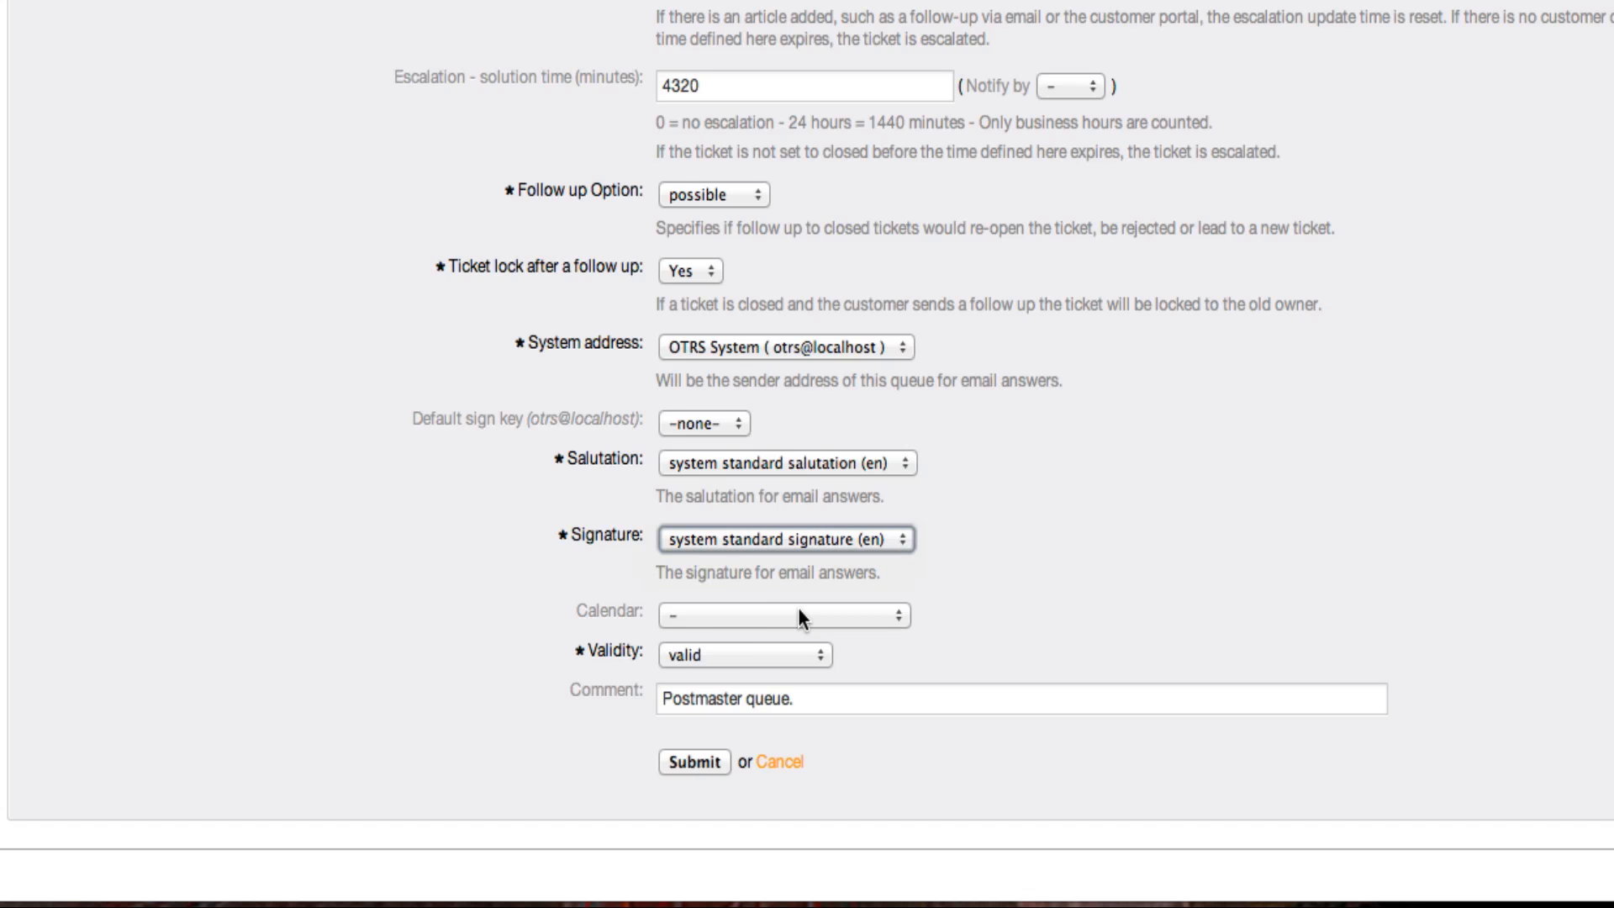
# Check the queue's calendar and validity options, keeping the calendar unassigned and the validity at valid
pyautogui.click(799, 614)
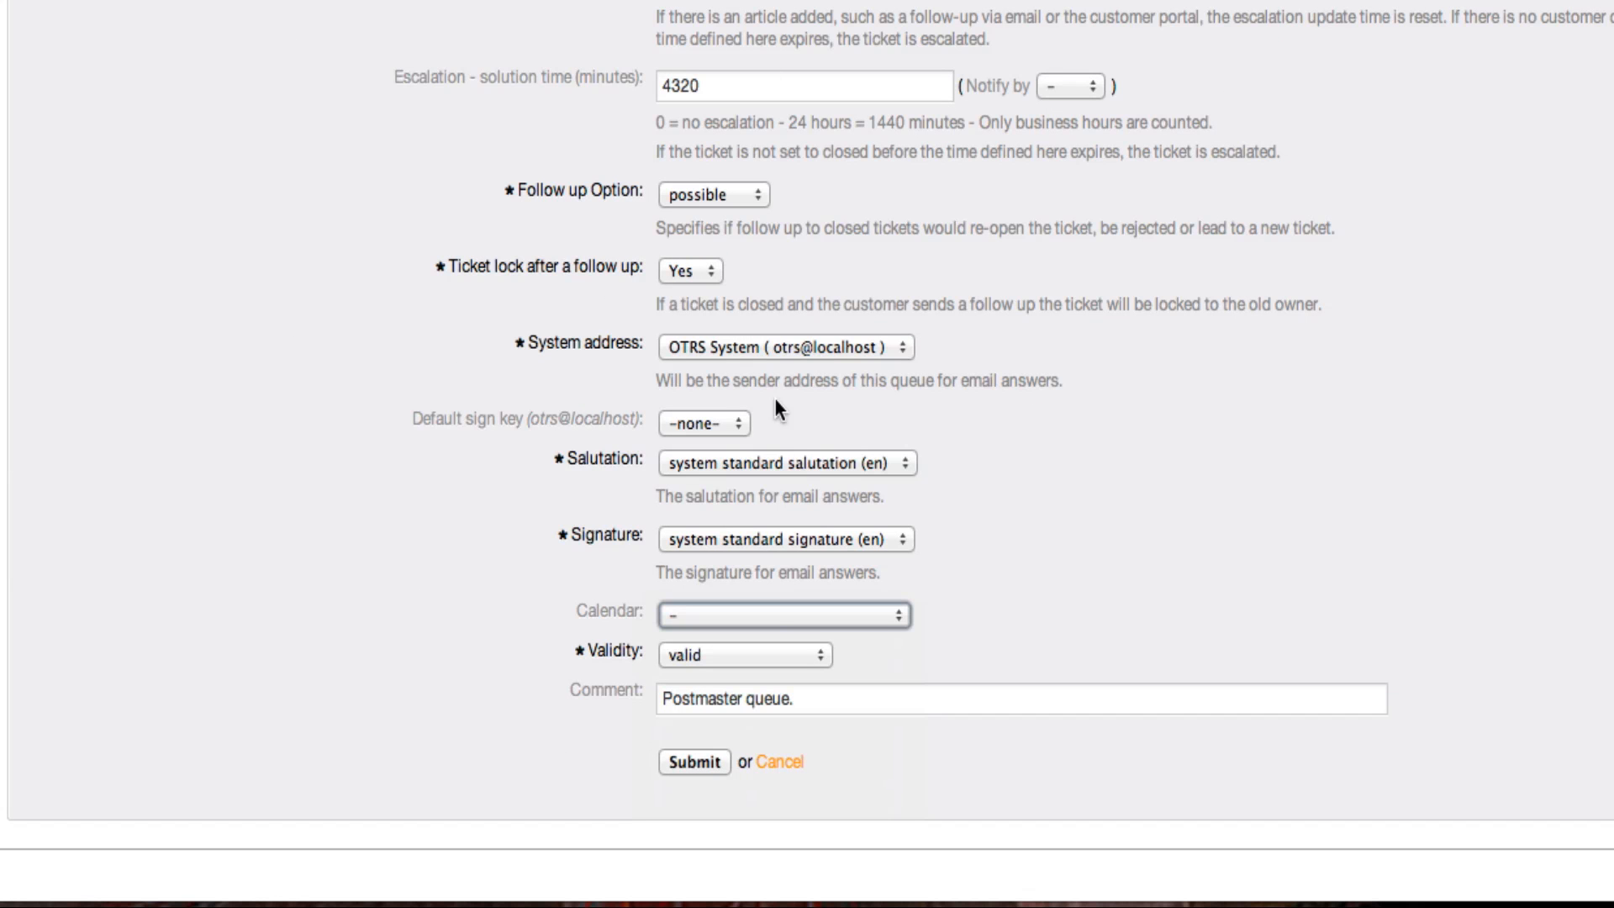
pyautogui.click(748, 657)
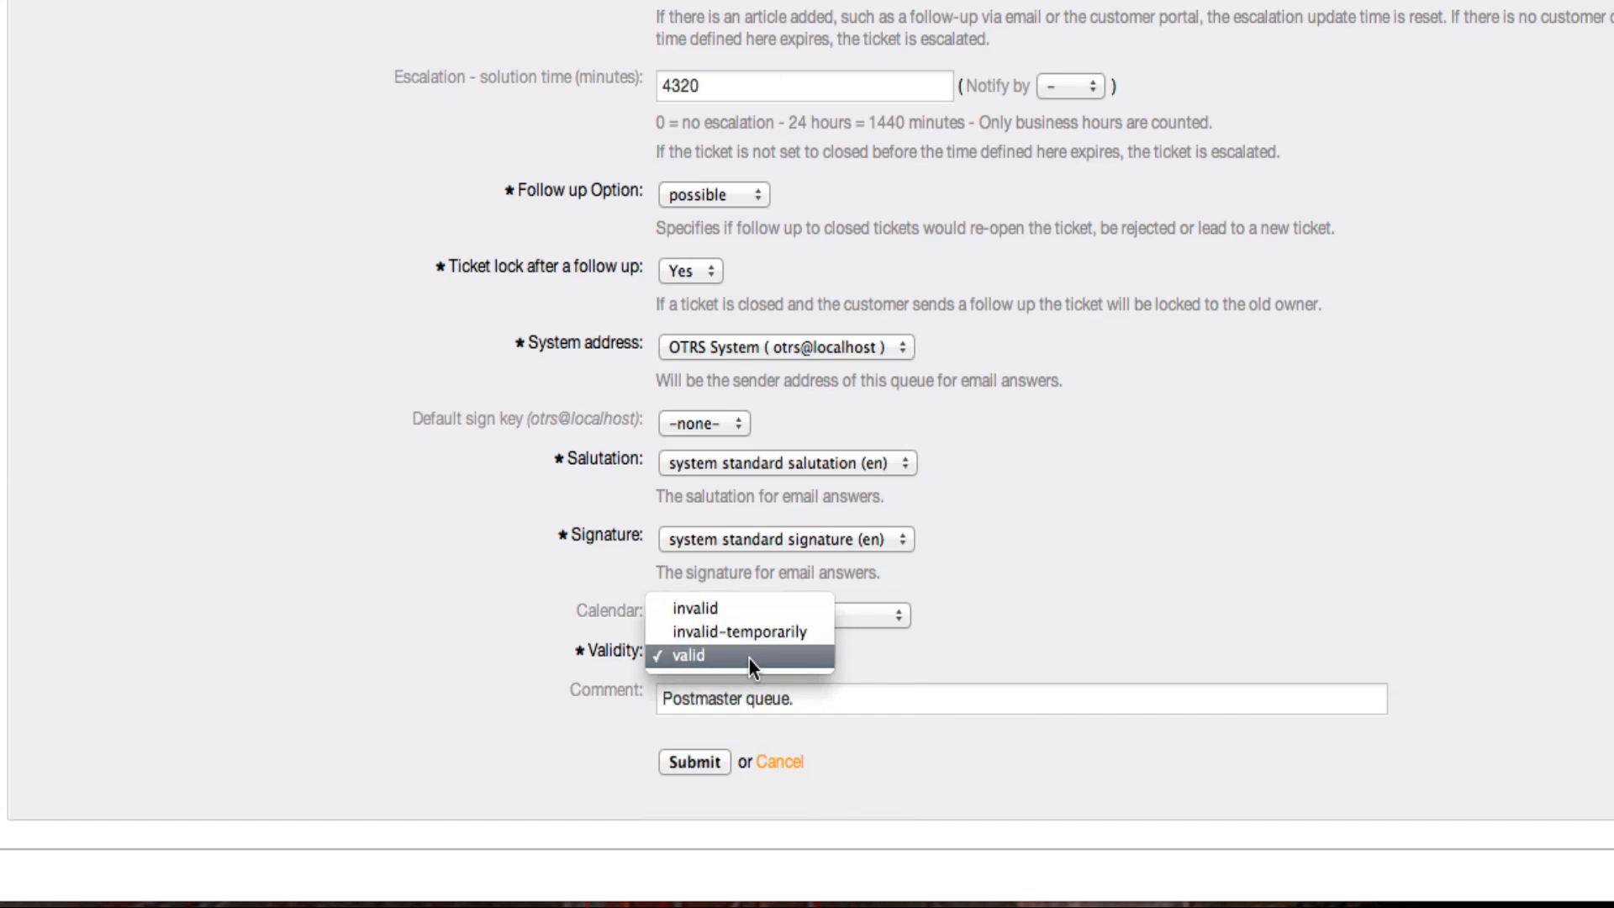
pyautogui.click(749, 659)
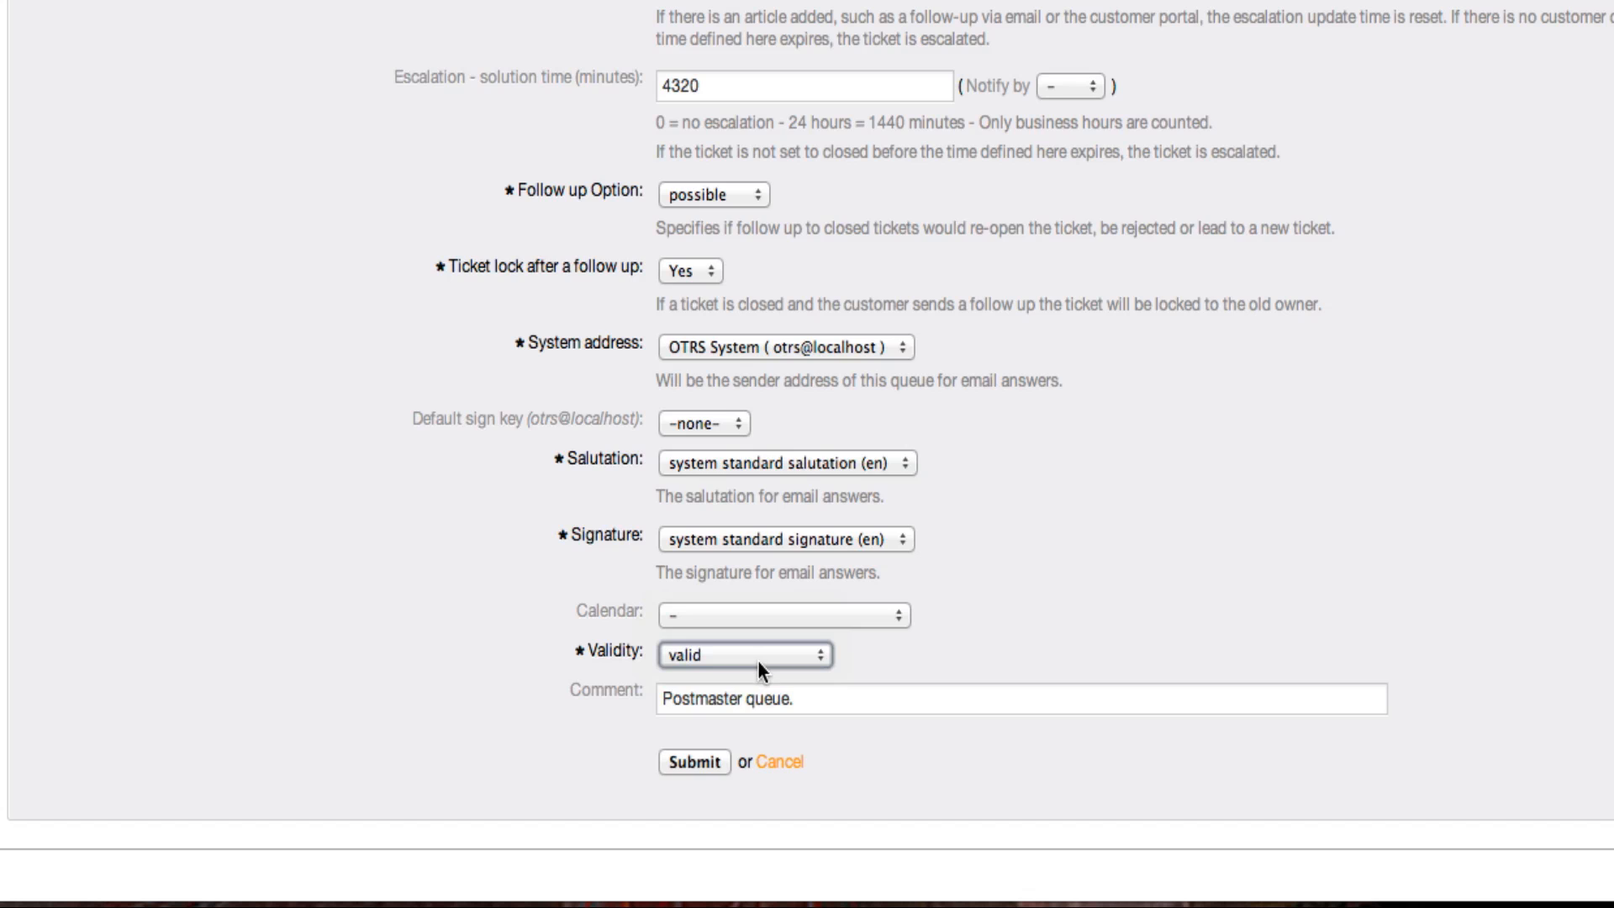
# Replace the queue's comment with "The first point of entry for all tickets." and submit the queue changes
pyautogui.press('Tab')
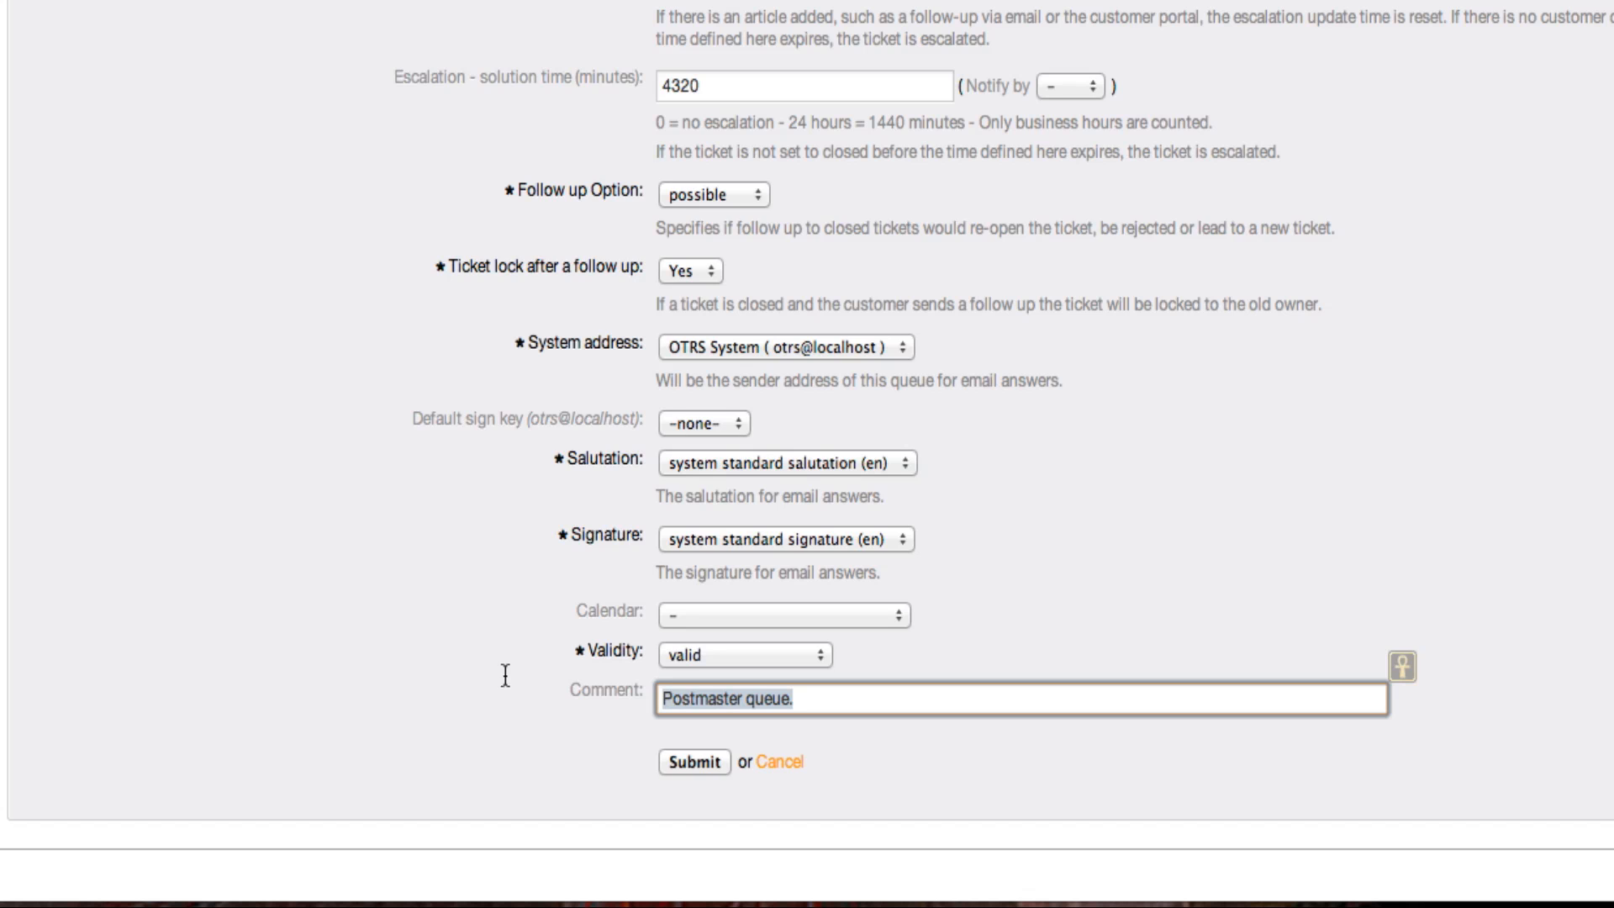
pyautogui.write('Tal')
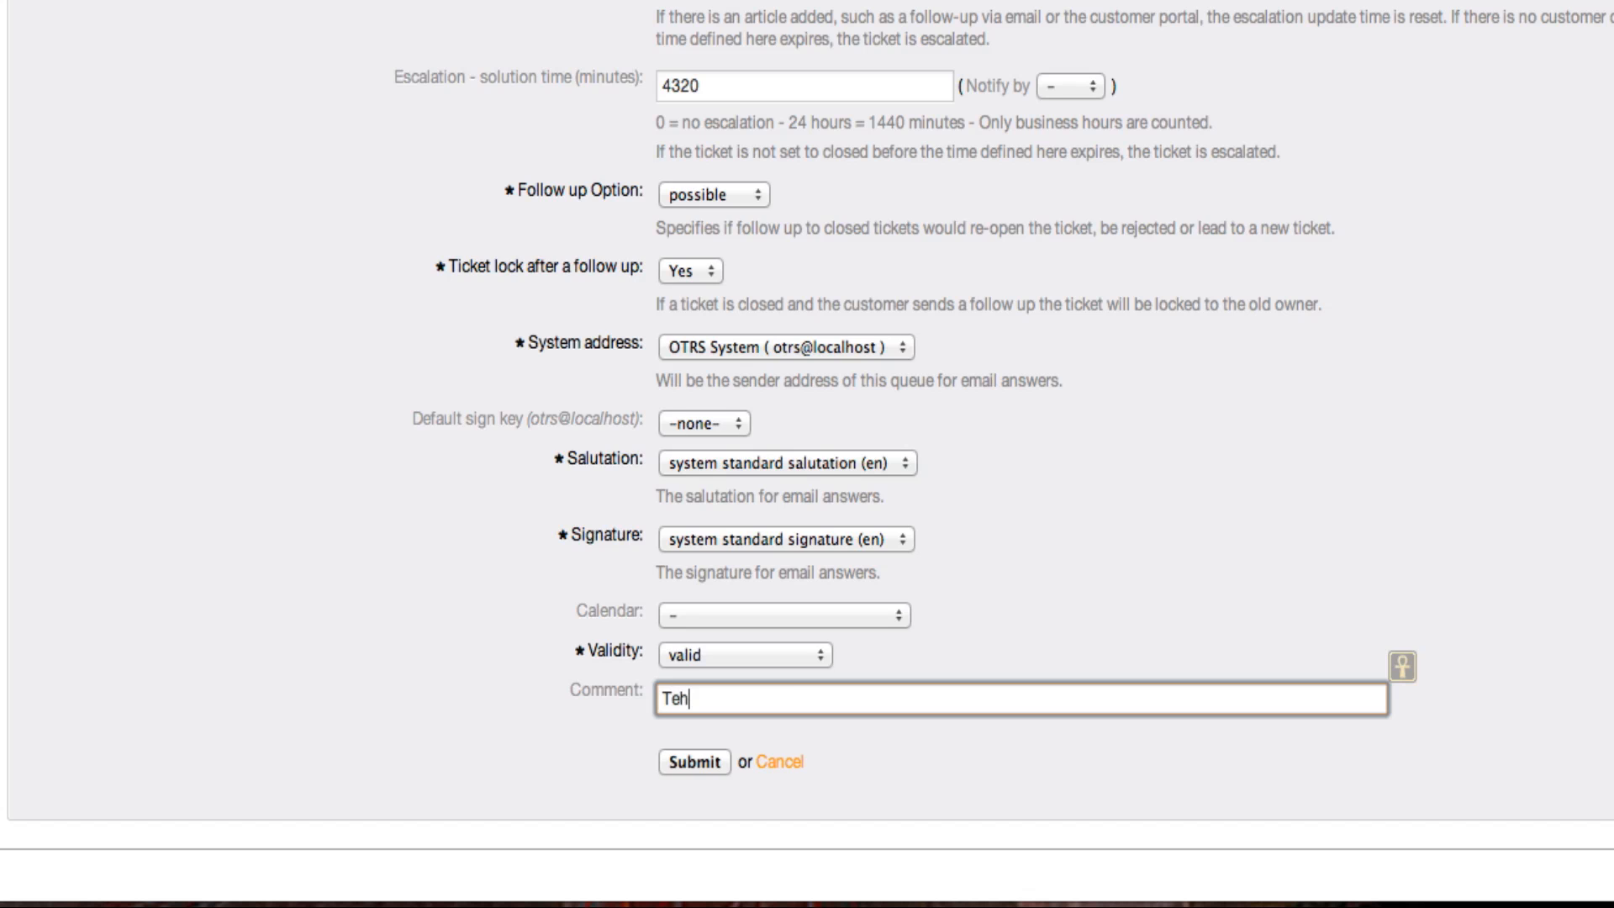
pyautogui.press('BackSpace')
pyautogui.press('BackSpace')
pyautogui.write('he fi')
pyautogui.write('rst p')
pyautogui.write('oim')
pyautogui.press('BackSpace')
pyautogui.write('nt of entr')
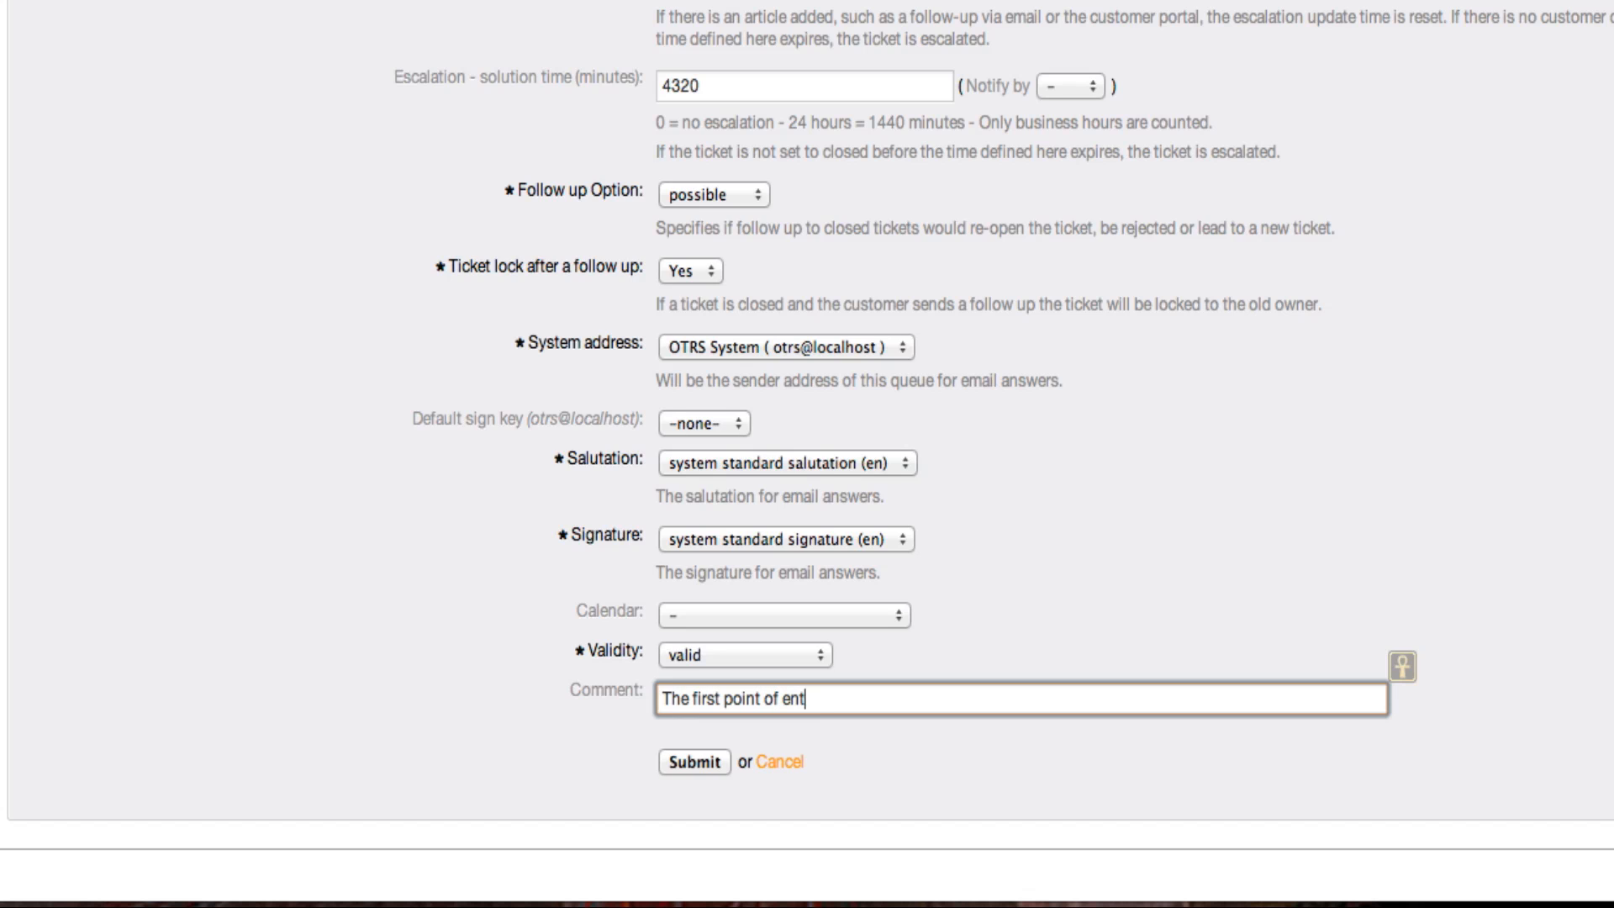
pyautogui.write('y for all tickets.')
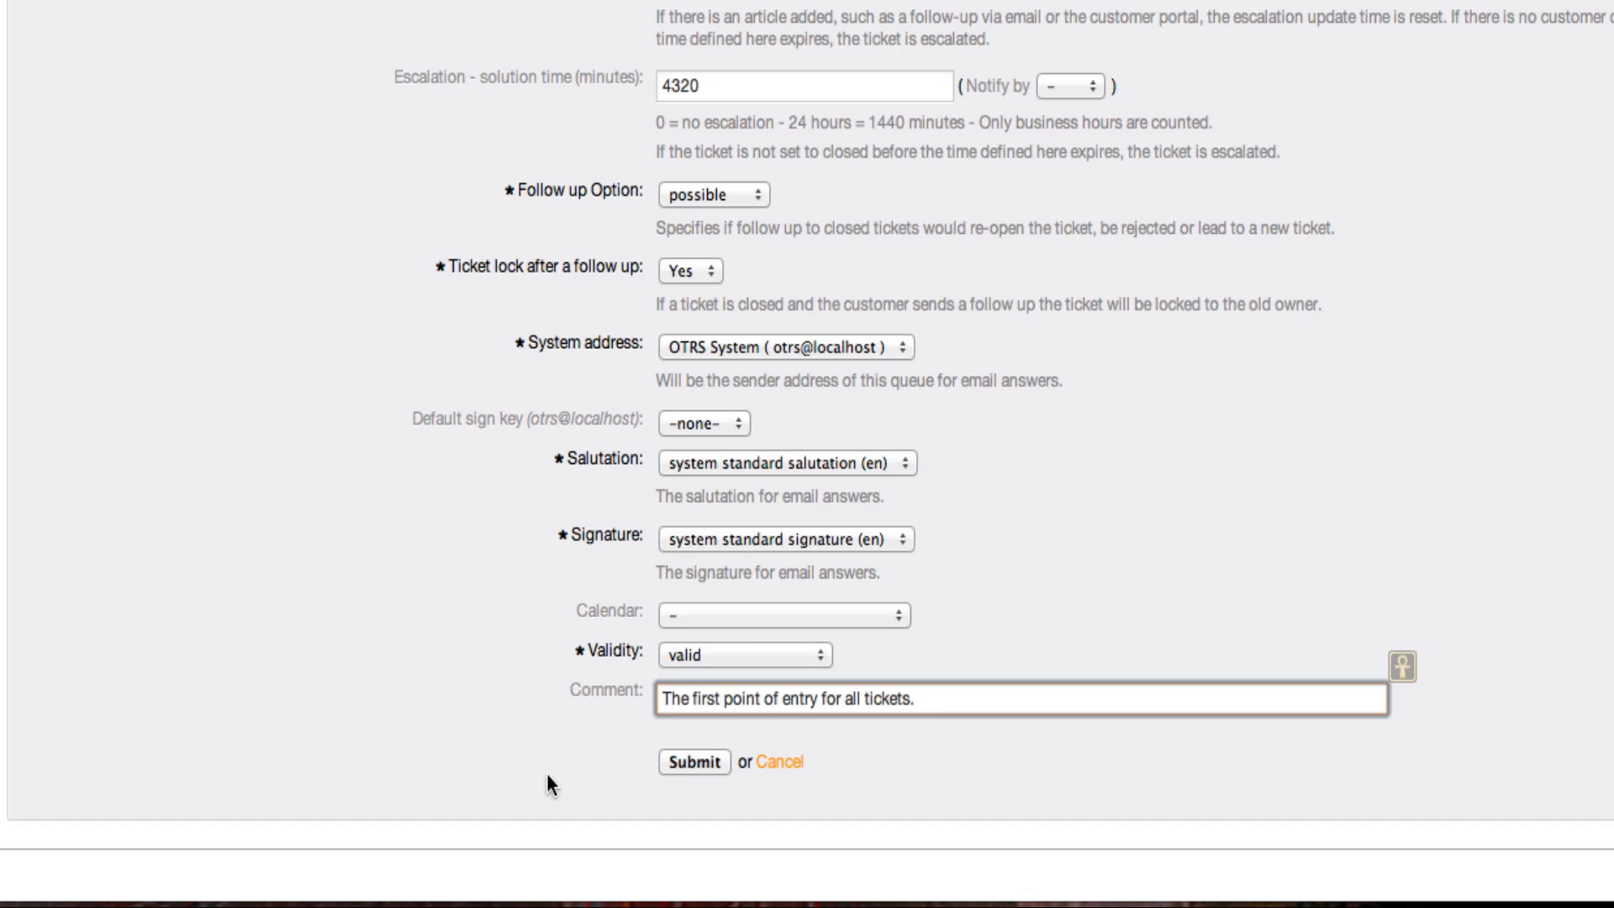
pyautogui.click(694, 762)
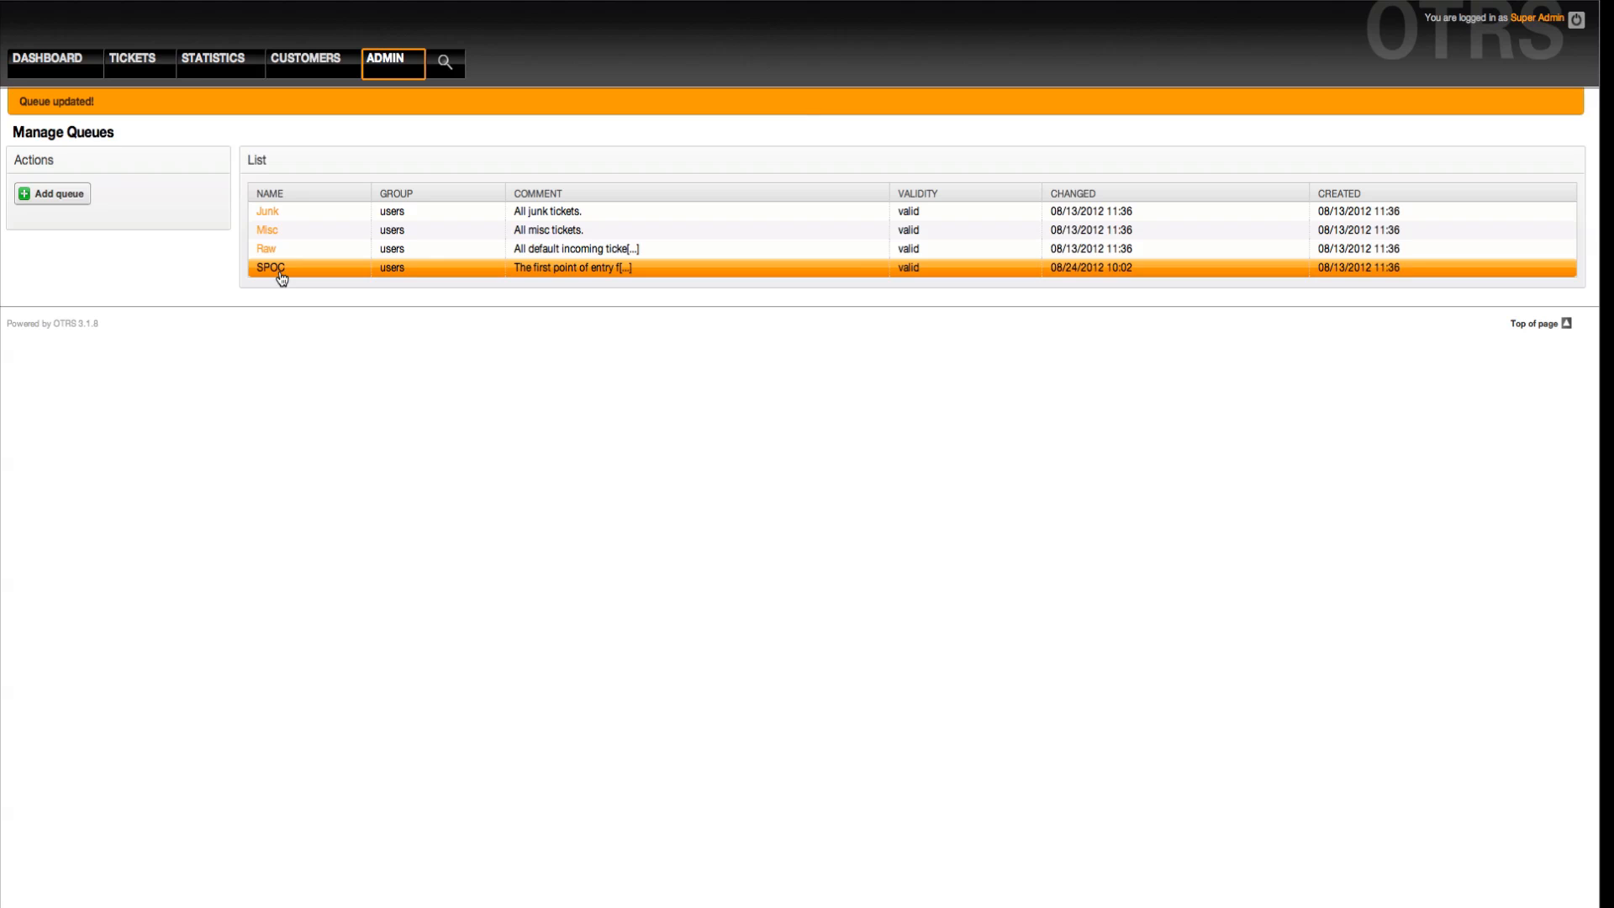
# View the empty form for adding a new queue and return to the queue overview
pyautogui.click(81, 198)
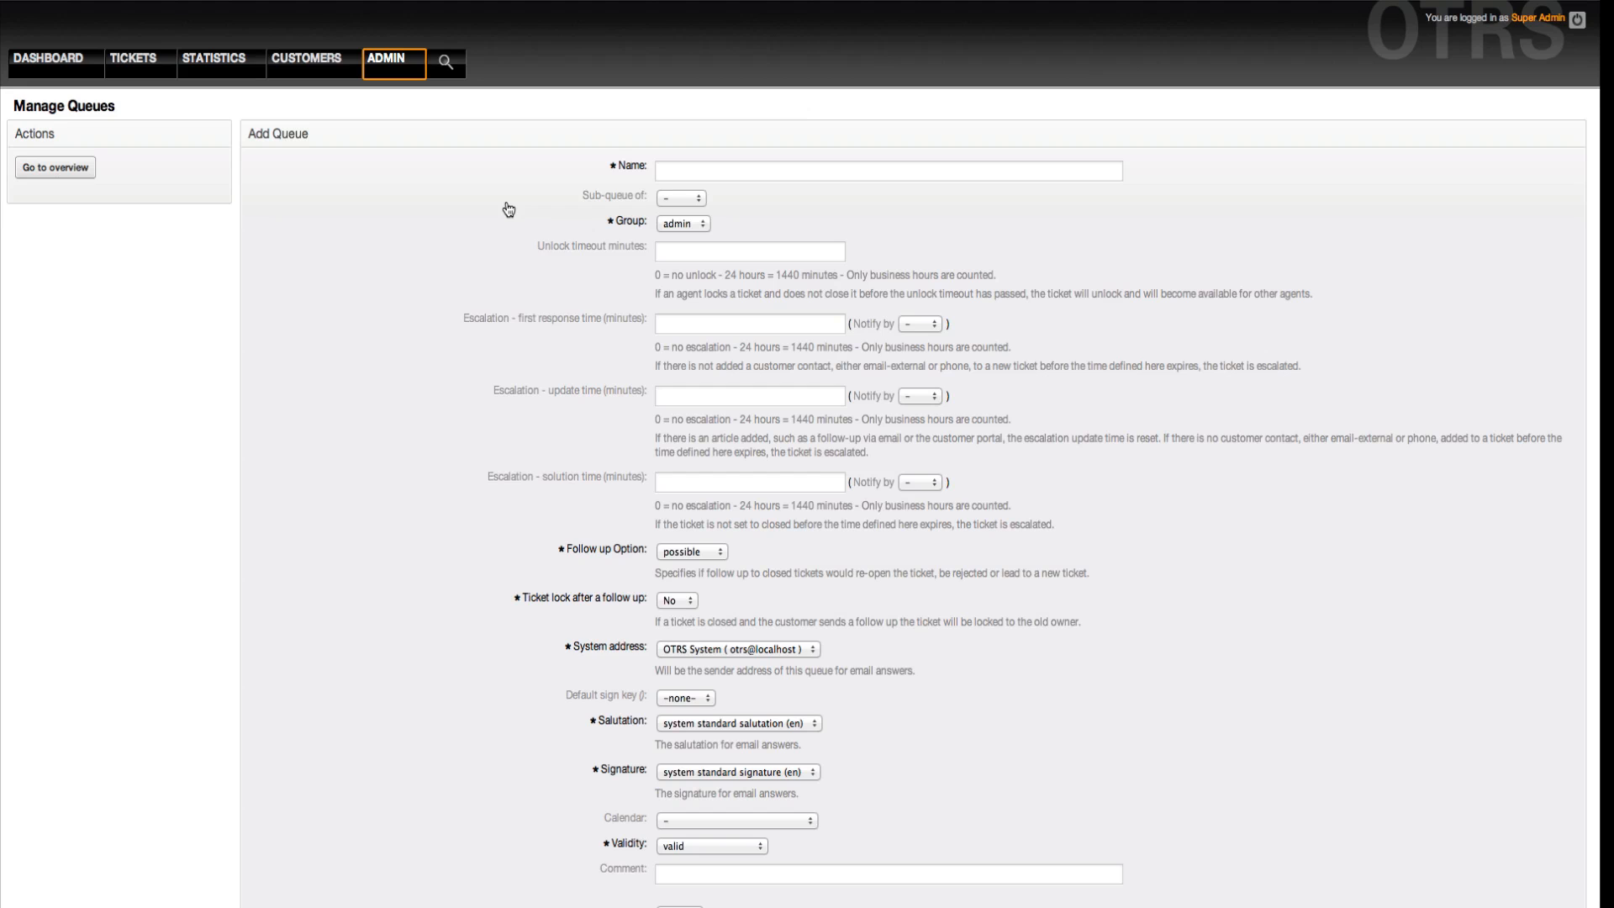
pyautogui.click(82, 171)
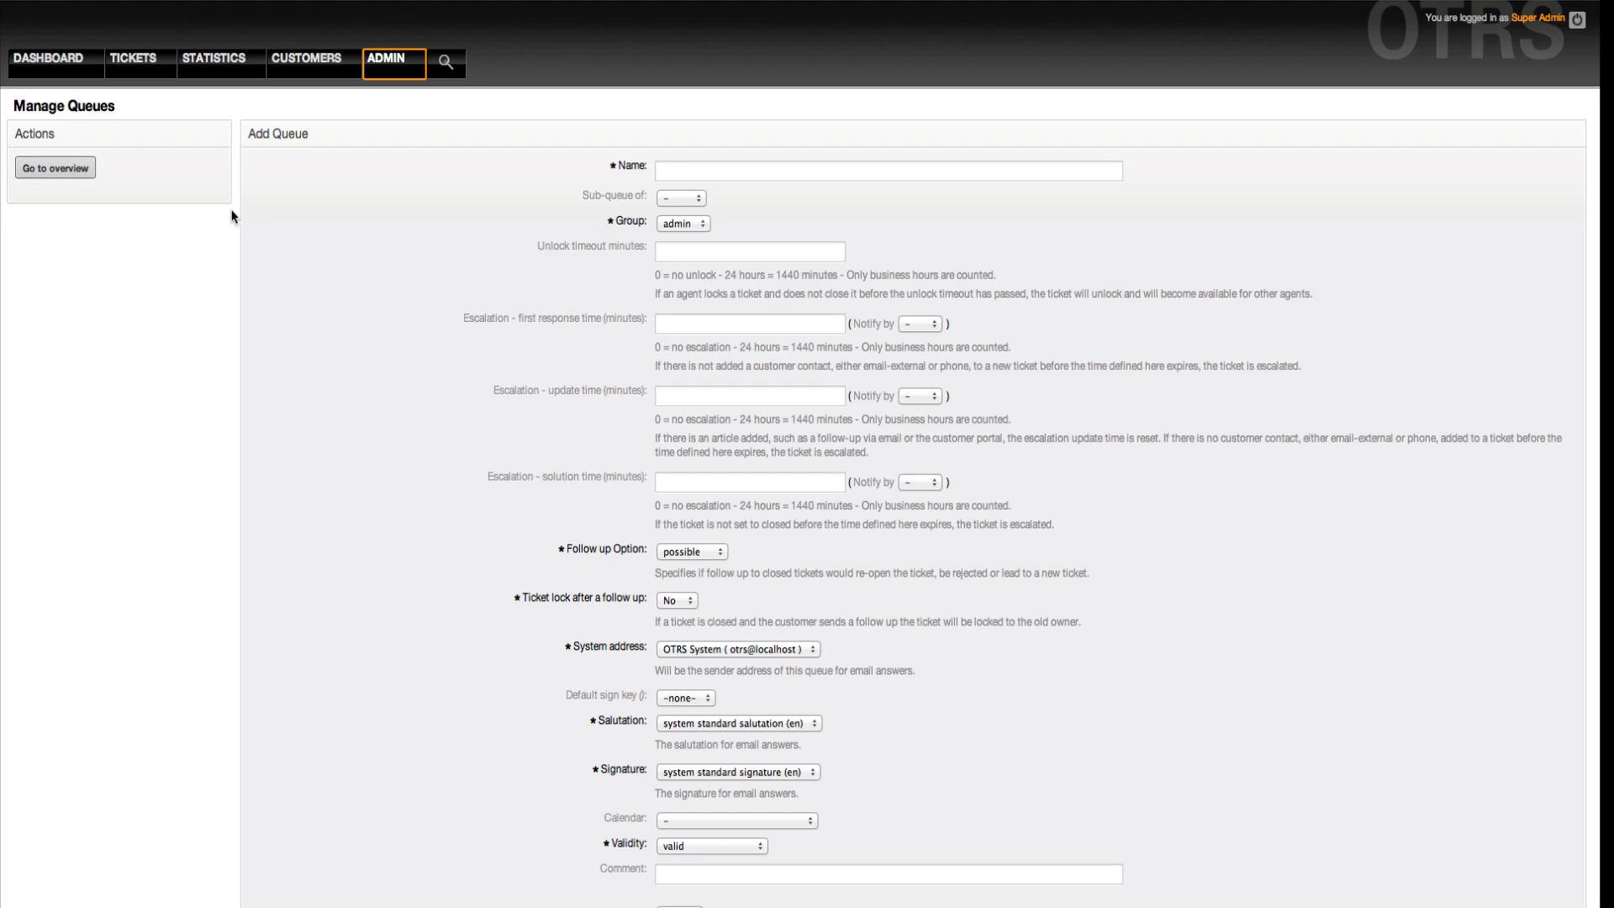